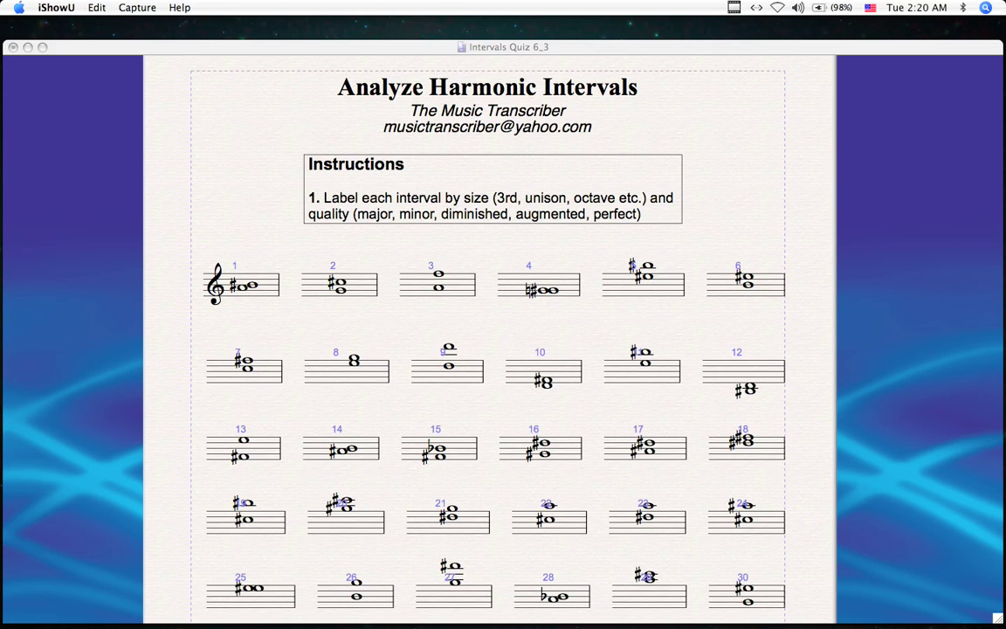
- Select bar 3 of the Intervals Quiz 6_3 score
{"action": "left_click", "coordinate": [770, 254]}
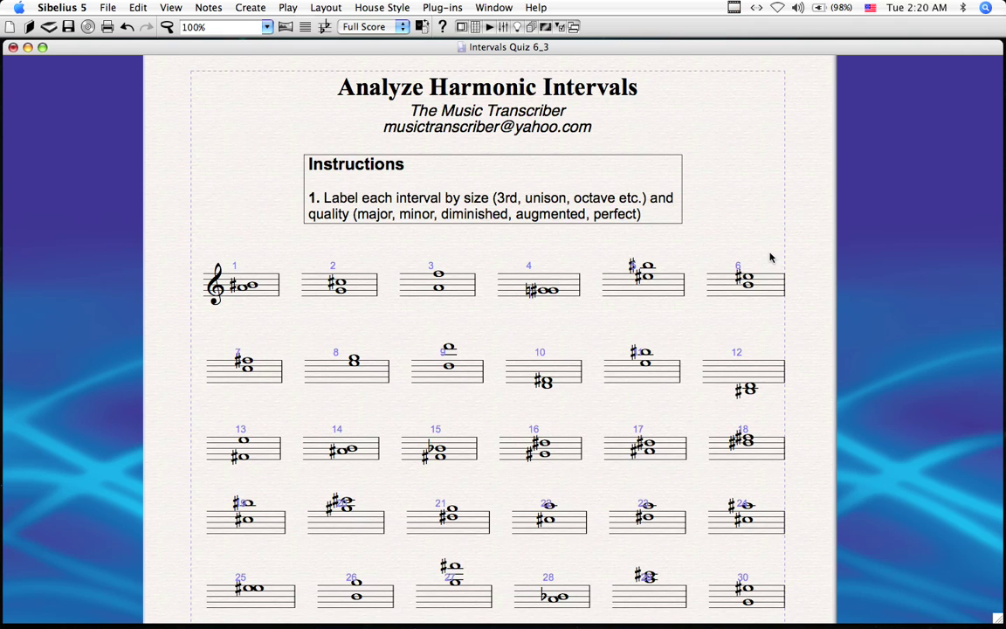
{"action": "scroll", "coordinate": [764, 233], "scroll_direction": "down", "scroll_amount": 1}
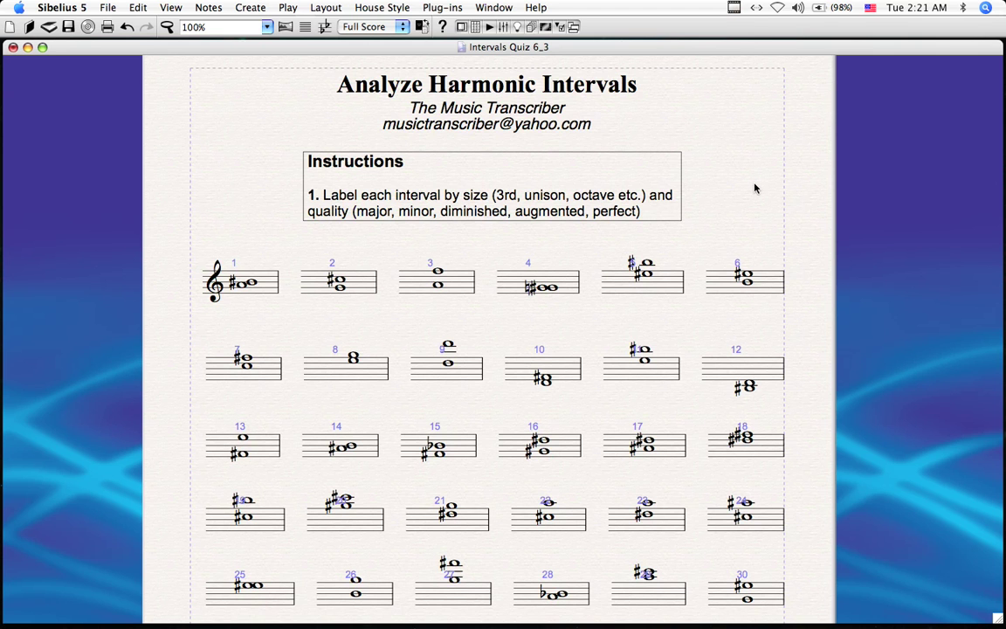
{"action": "left_click_drag", "start_coordinate": [755, 187], "coordinate": [755, 180]}
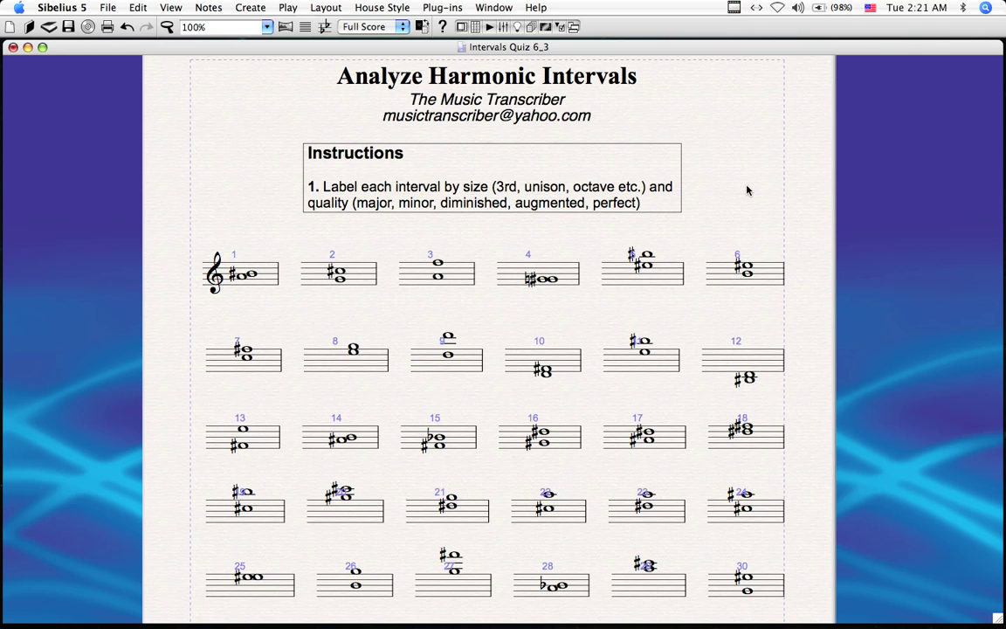
{"action": "left_click_drag", "start_coordinate": [746, 189], "coordinate": [747, 186]}
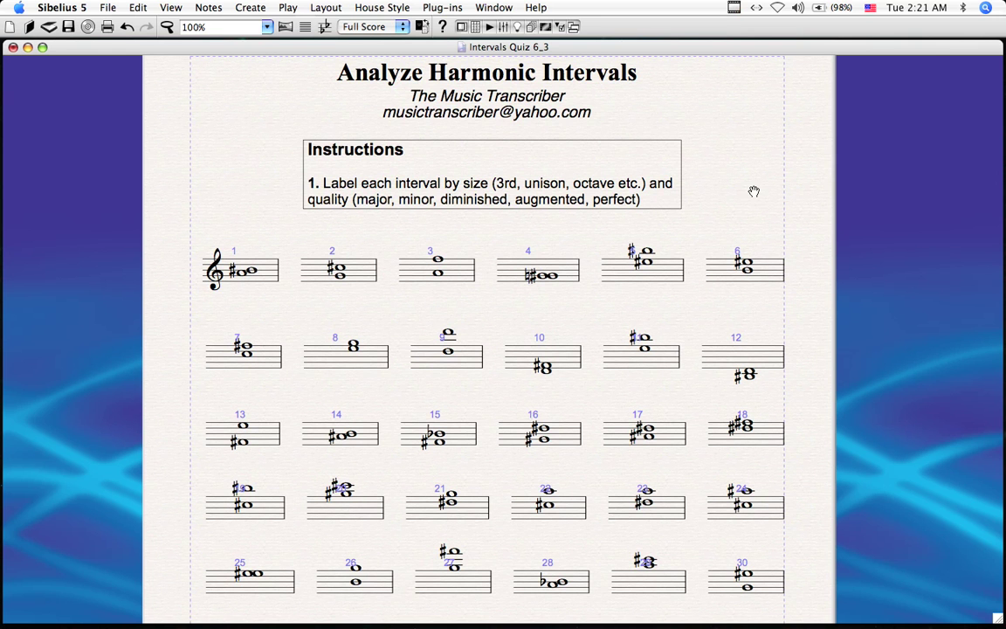
{"action": "left_click_drag", "start_coordinate": [754, 192], "coordinate": [752, 198]}
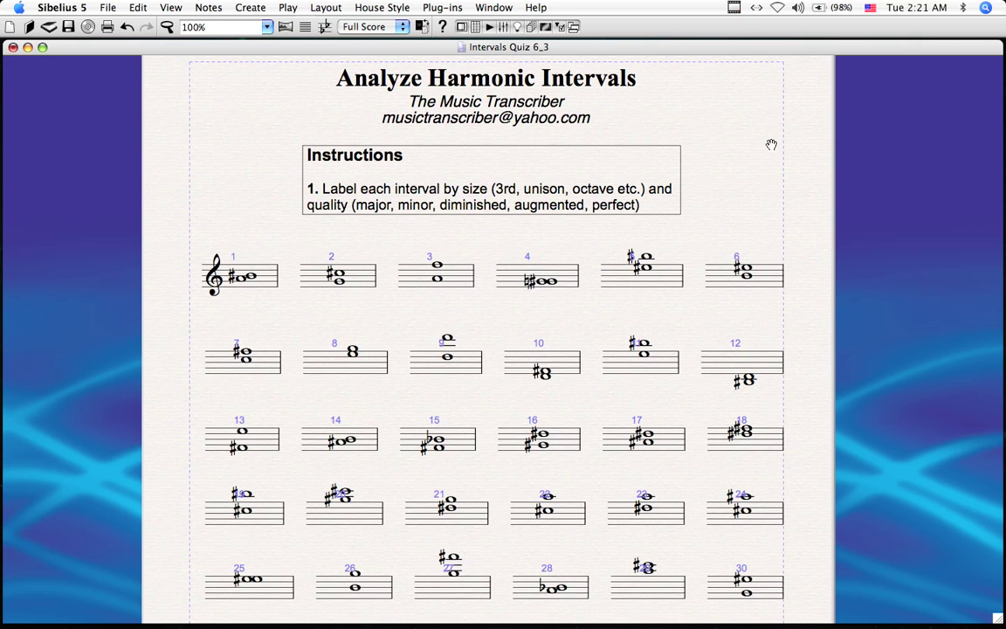
{"action": "left_click_drag", "start_coordinate": [773, 142], "coordinate": [769, 139]}
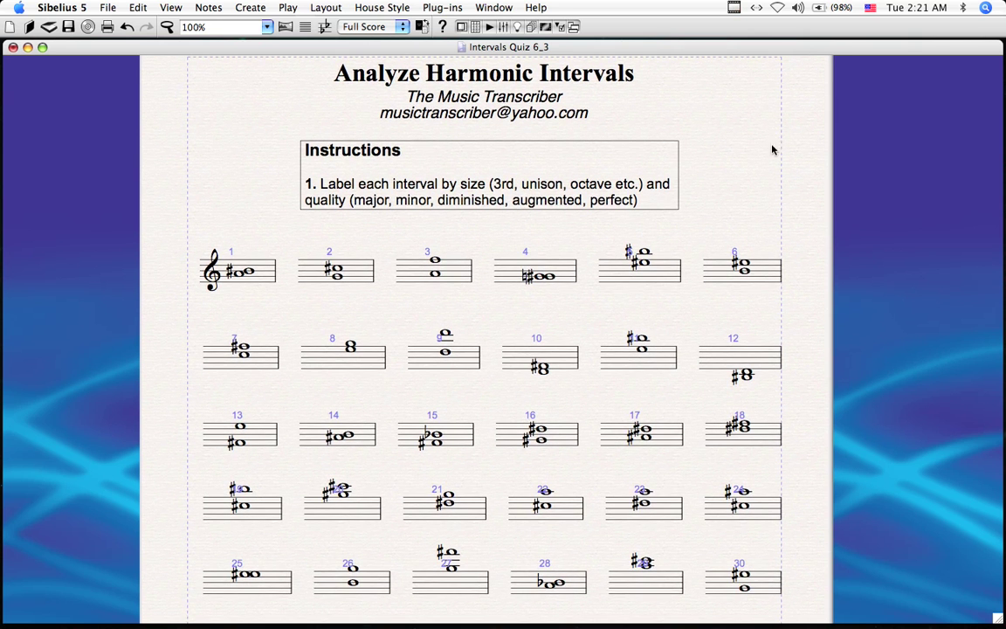
{"action": "scroll", "coordinate": [771, 157], "scroll_direction": "down", "scroll_amount": 1}
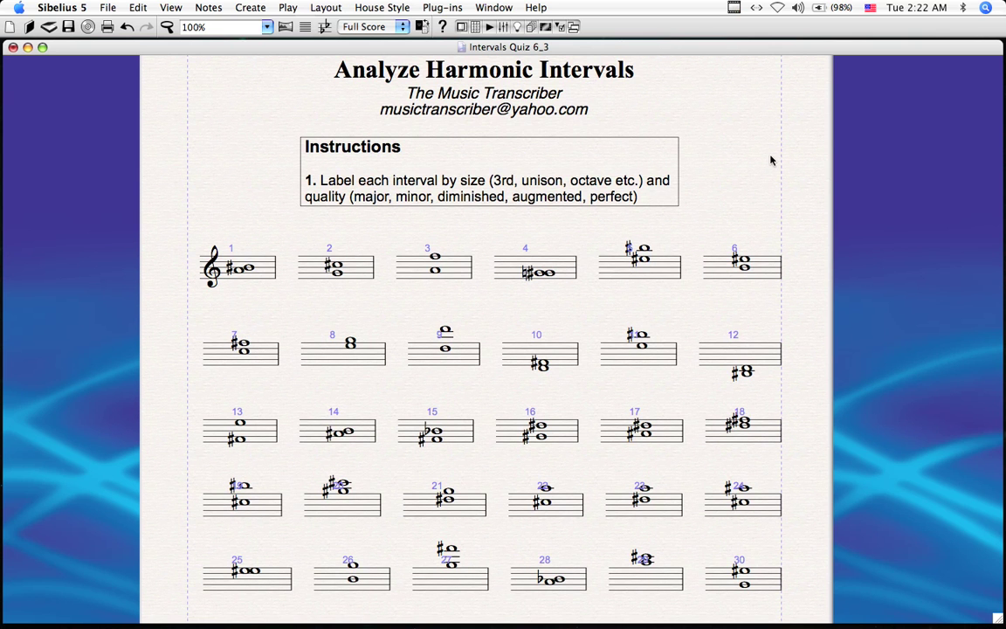
{"action": "left_click_drag", "start_coordinate": [771, 162], "coordinate": [774, 150]}
{"action": "scroll", "coordinate": [685, 295], "scroll_direction": "down", "scroll_amount": 3}
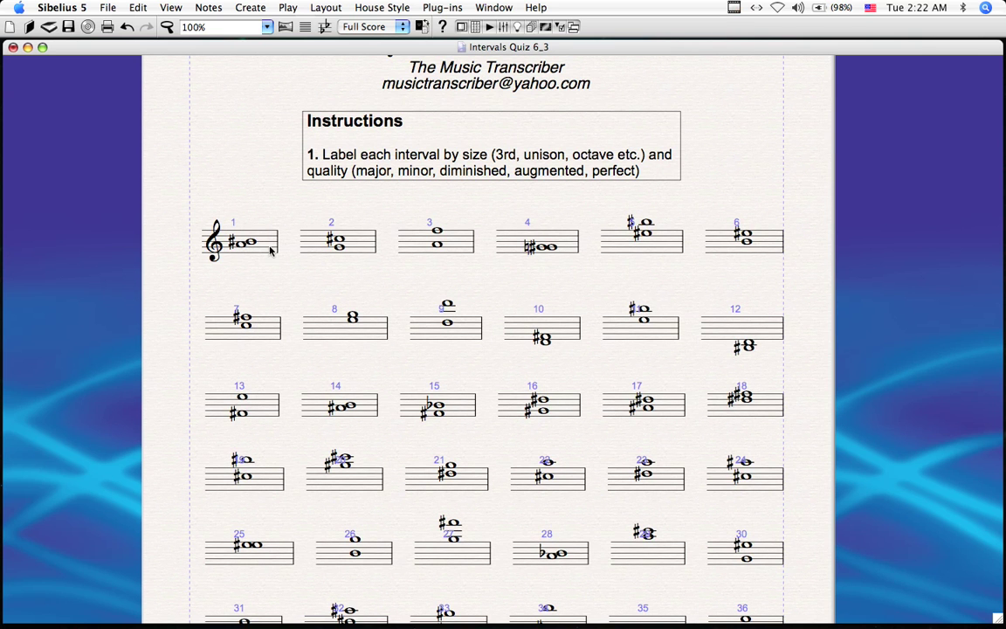
{"action": "left_click", "coordinate": [438, 242]}
{"action": "left_click", "coordinate": [465, 249]}
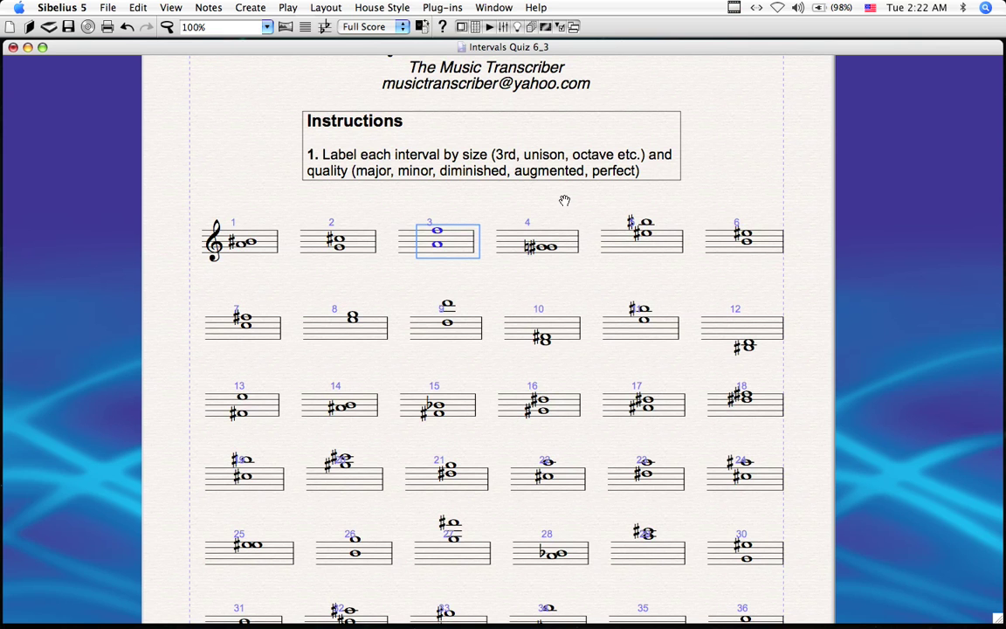
- Bring up the FinishedPlugins list under the Plug-ins menu
{"action": "scroll", "coordinate": [544, 209], "scroll_direction": "down", "scroll_amount": 1}
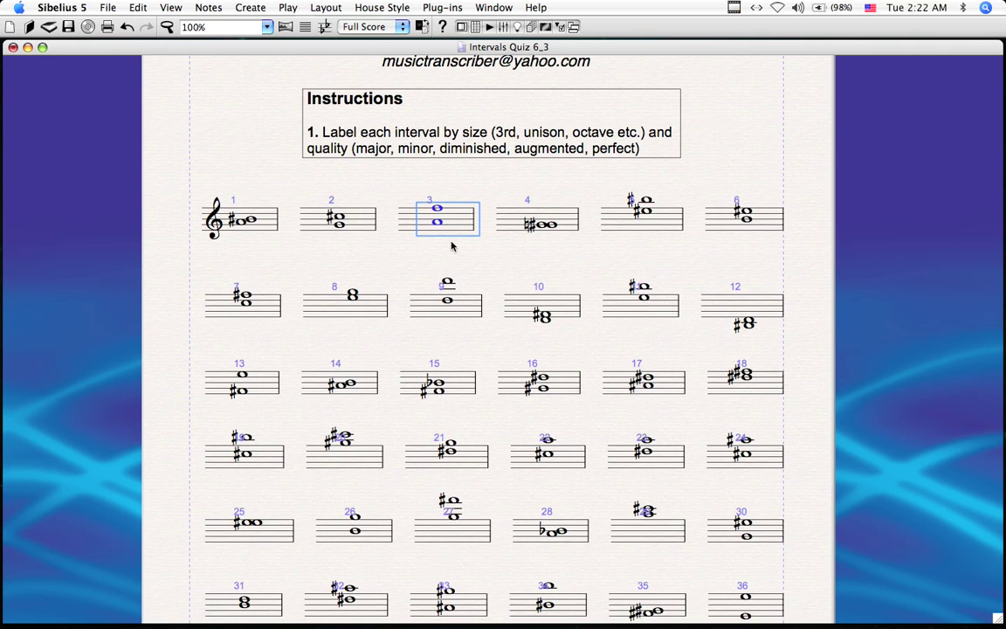
{"action": "left_click", "coordinate": [457, 10]}
{"action": "mouse_move", "coordinate": [475, 119]}
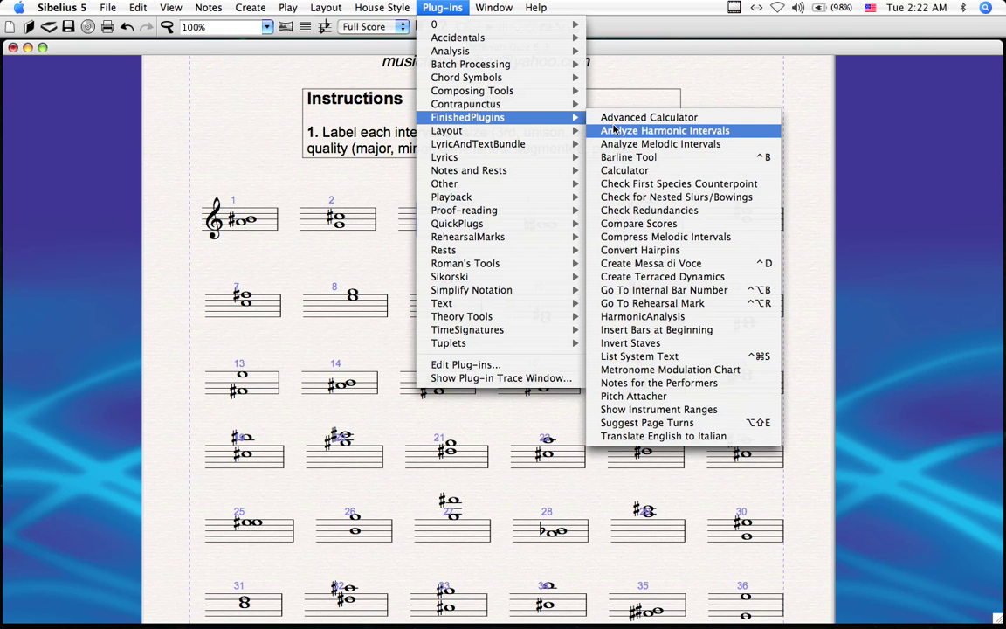
- Run Analyze Harmonic Intervals on bar 3, which labels it m6 after 1 interval is analyzed
{"action": "left_click", "coordinate": [614, 130]}
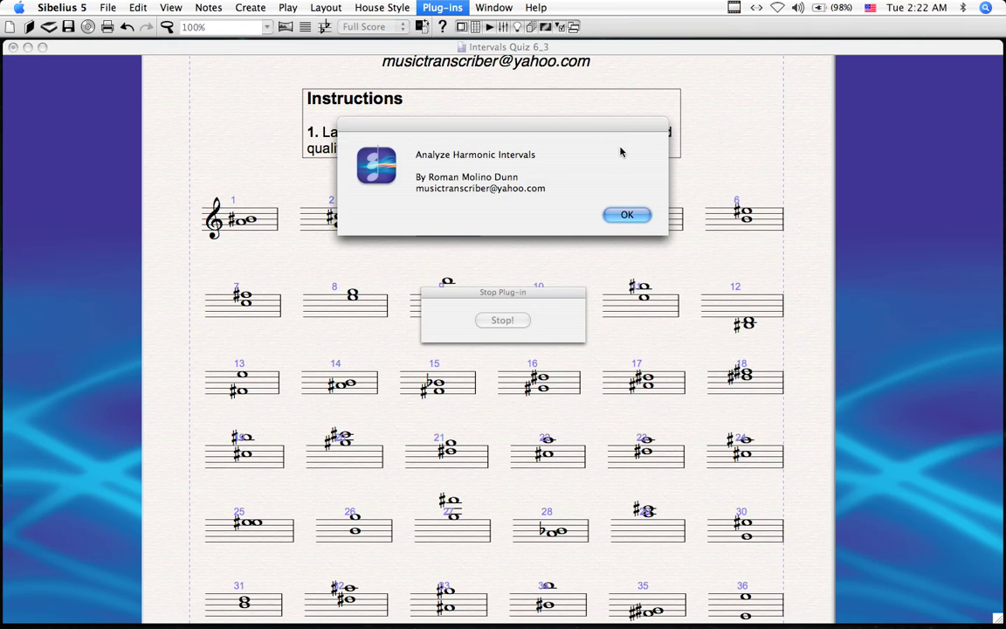
{"action": "left_click", "coordinate": [628, 215]}
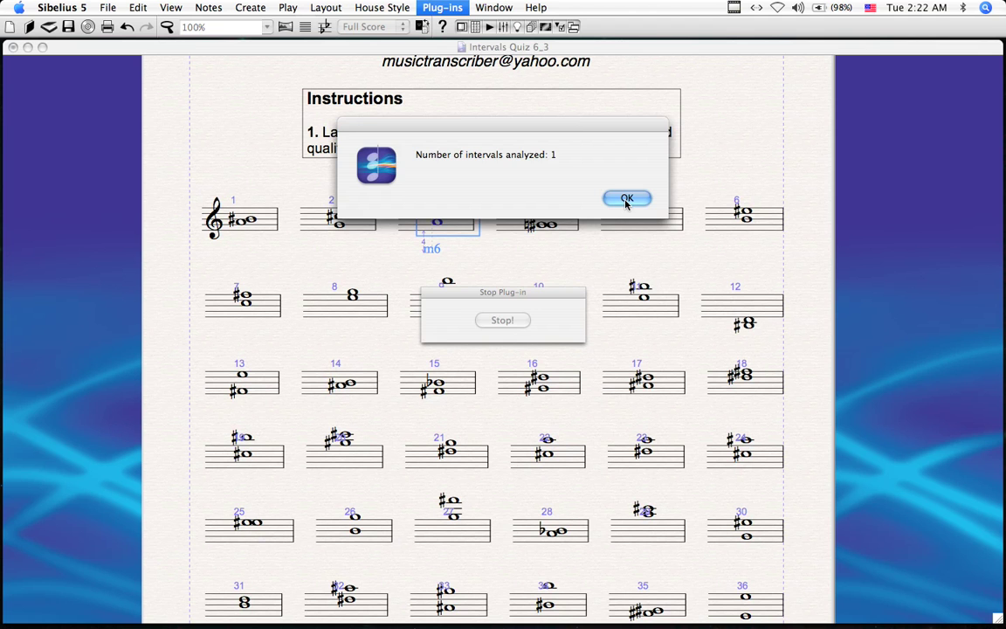
{"action": "left_click", "coordinate": [626, 199]}
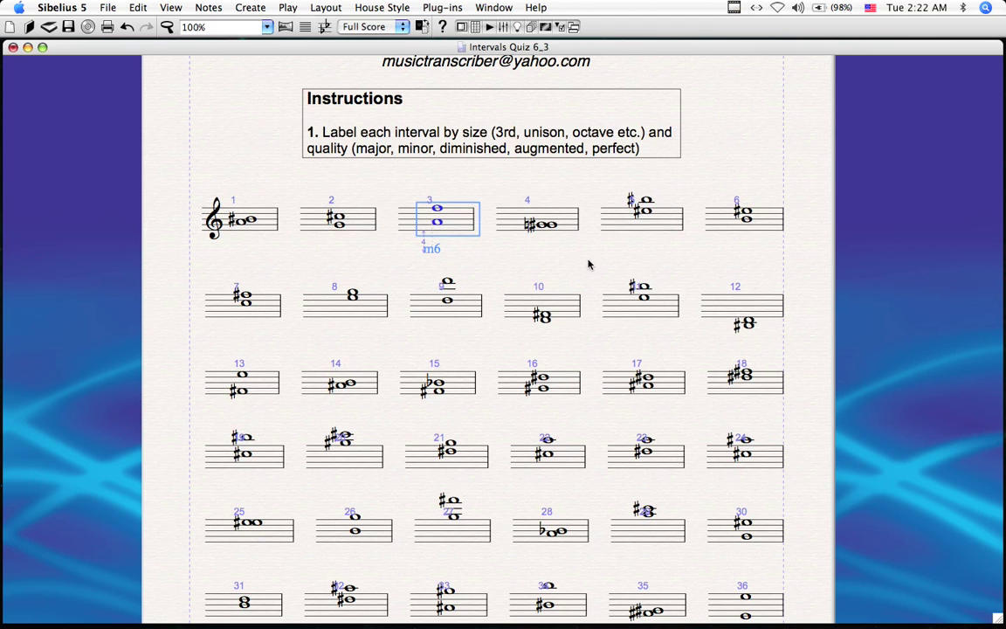
- Select the m6 label under bar 3 and remove it
{"action": "left_click", "coordinate": [433, 242]}
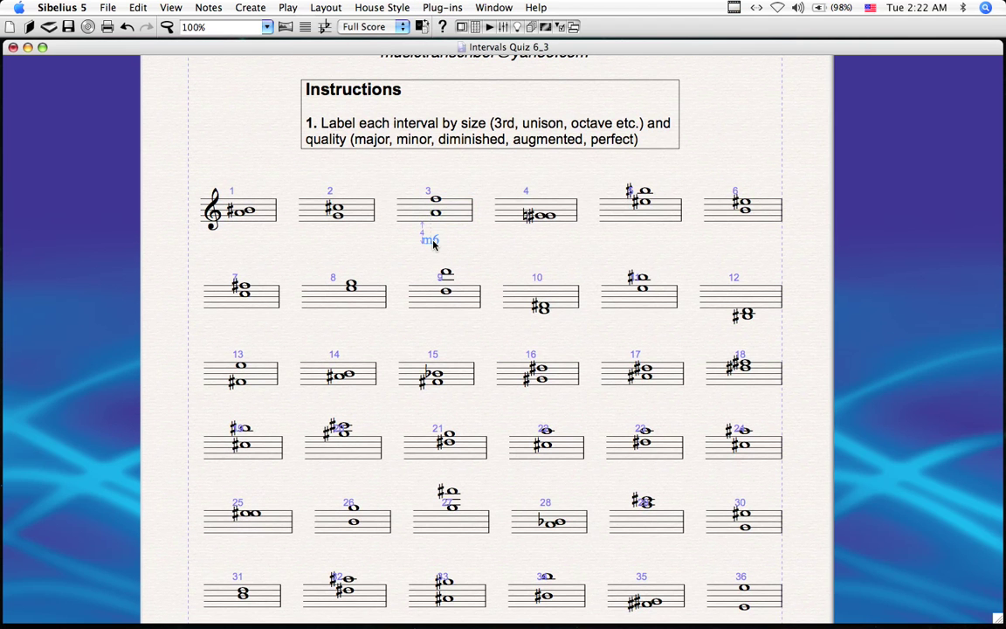
{"action": "left_click_drag", "start_coordinate": [432, 244], "coordinate": [437, 244]}
{"action": "scroll", "coordinate": [519, 257], "scroll_direction": "down", "scroll_amount": 4}
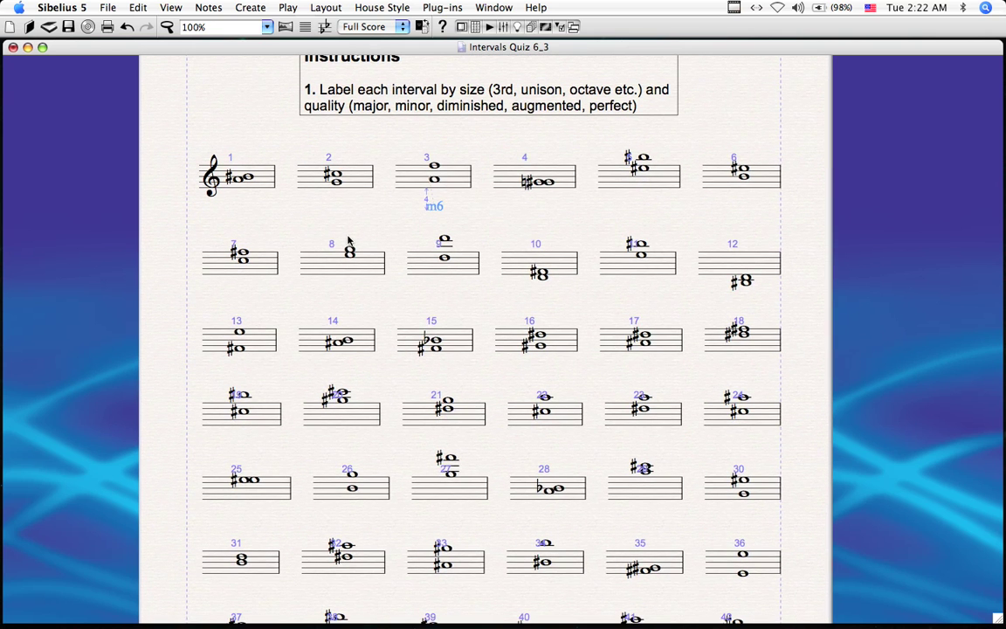
{"action": "key", "text": "Left"}
{"action": "key", "text": "Left"}
{"action": "key", "text": "Left"}
{"action": "key", "text": "Left"}
{"action": "key", "text": "Left"}
{"action": "key", "text": "Left"}
{"action": "key", "text": "Escape"}
{"action": "key", "text": "super+z"}
{"action": "key", "text": "super+z"}
- Select the entire score with Cmd+A
{"action": "left_click", "coordinate": [239, 159]}
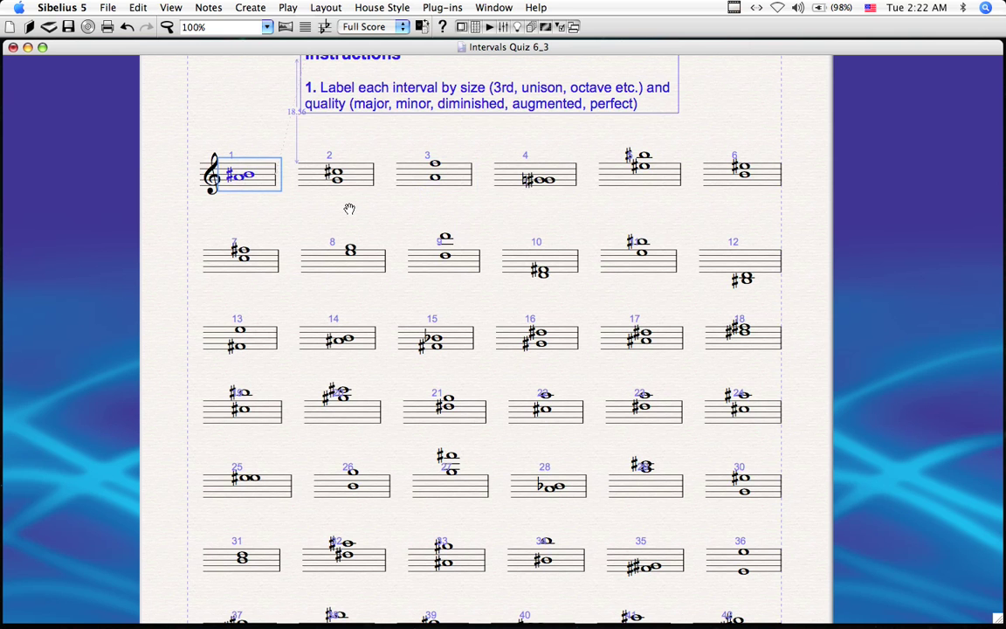
{"action": "left_click", "coordinate": [349, 215]}
{"action": "key", "text": "super+a"}
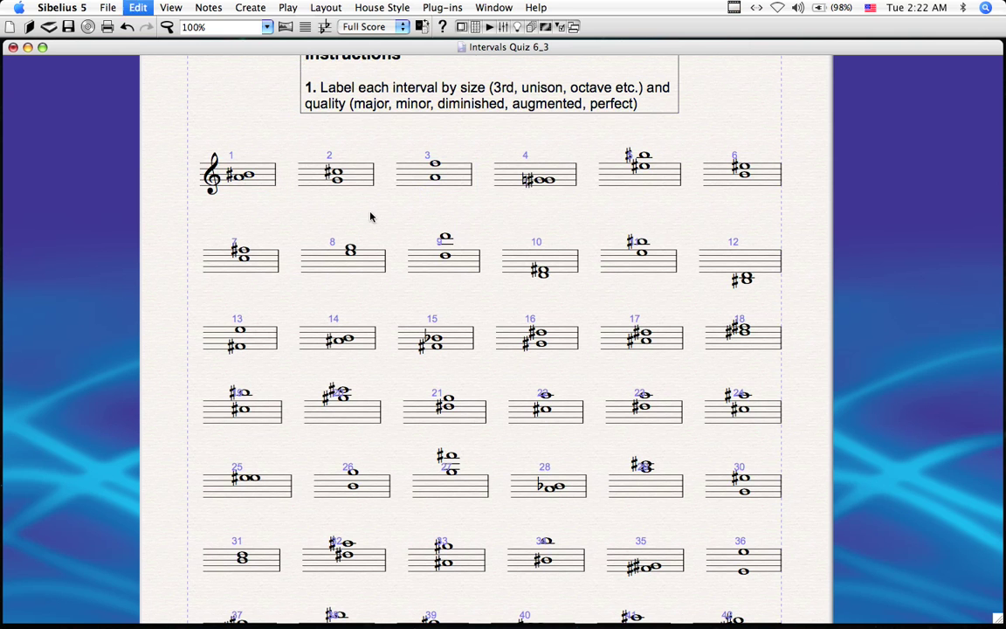
{"action": "scroll", "coordinate": [428, 208], "scroll_direction": "down", "scroll_amount": 1}
- Run Analyze Harmonic Intervals on the whole score so all 42 intervals get labelled, then deselect
{"action": "left_click", "coordinate": [441, 8]}
{"action": "mouse_move", "coordinate": [468, 118]}
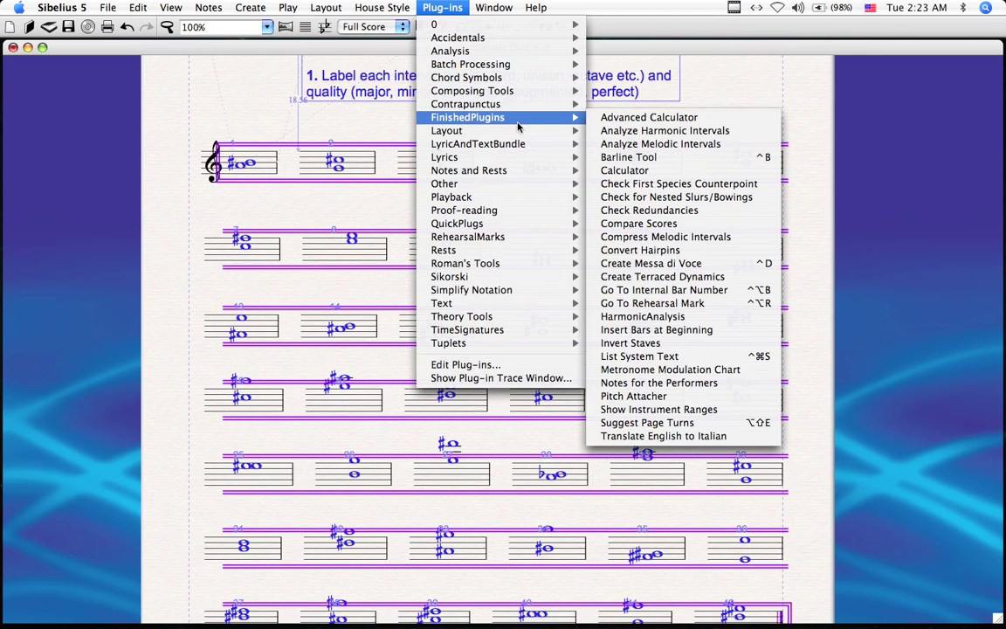
{"action": "left_click", "coordinate": [613, 131]}
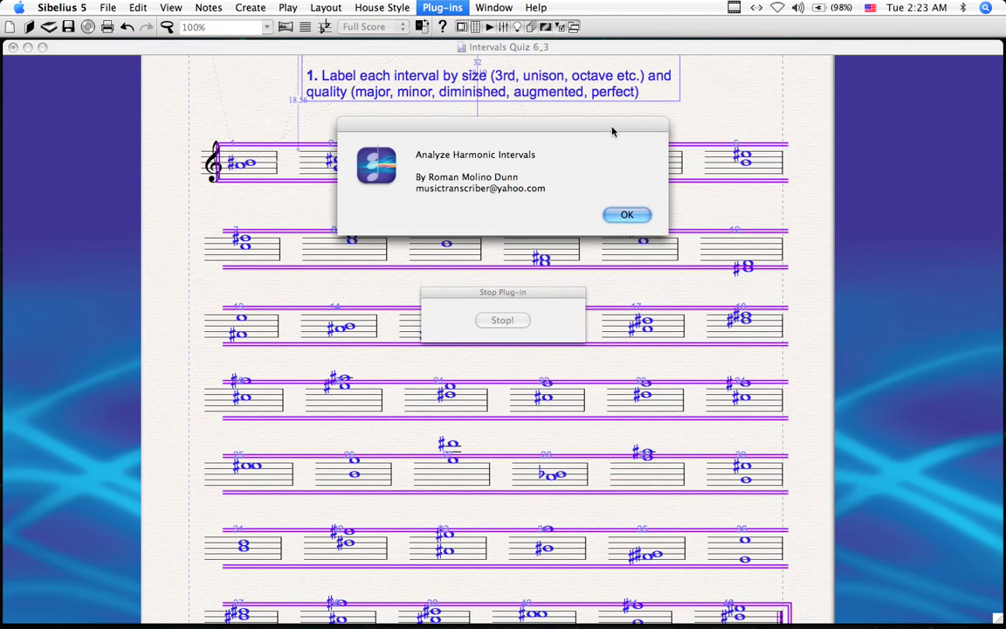
{"action": "left_click", "coordinate": [632, 219]}
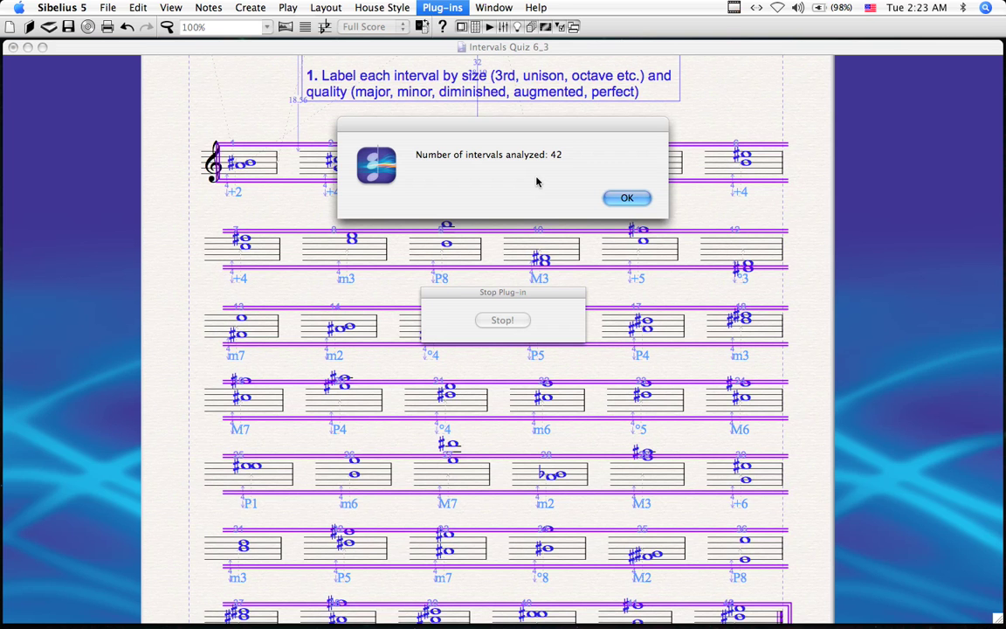
{"action": "left_click", "coordinate": [629, 200]}
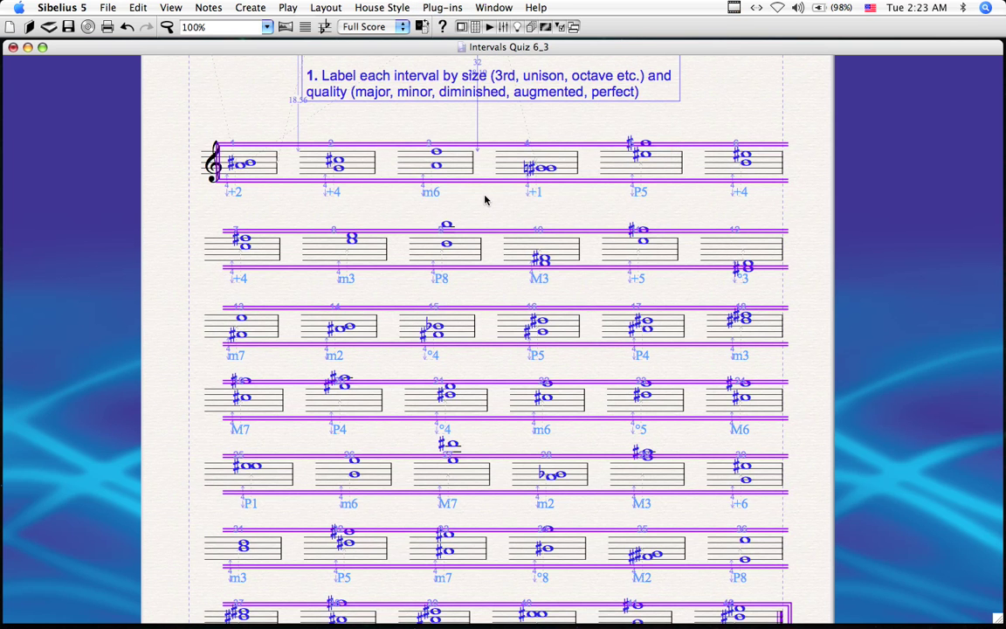
{"action": "key", "text": "Escape"}
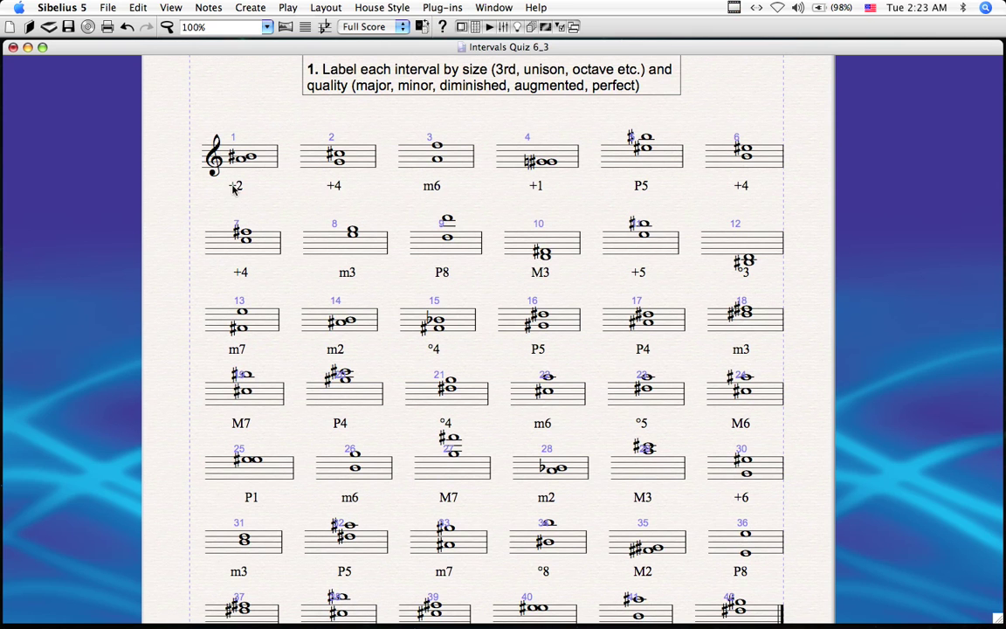
- Check the new labels under bars 1–4, such as +2, m6 and +1
{"action": "left_click", "coordinate": [236, 186]}
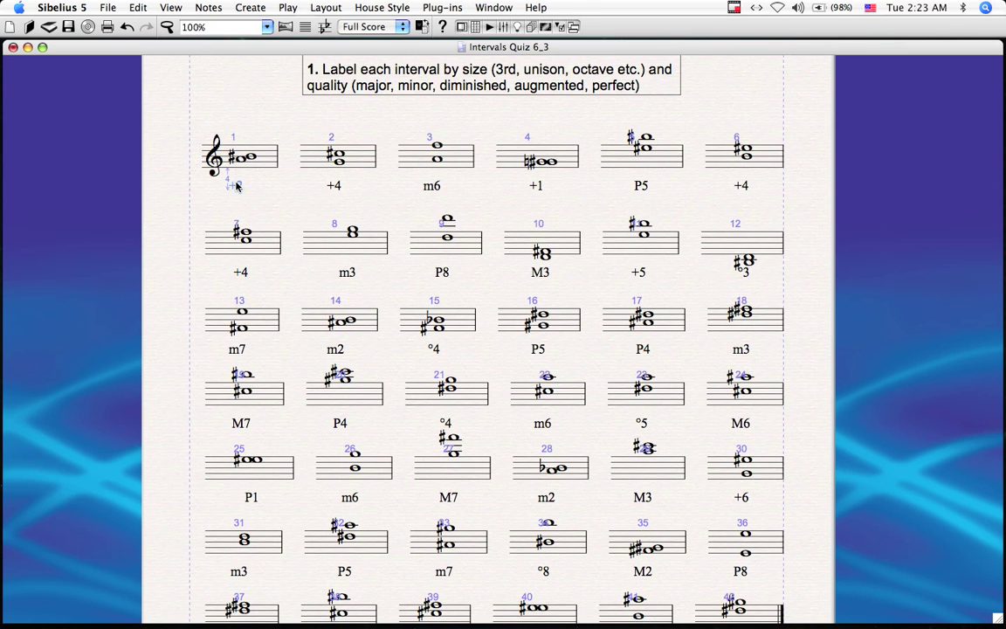
{"action": "left_click", "coordinate": [351, 165]}
{"action": "left_click", "coordinate": [459, 155]}
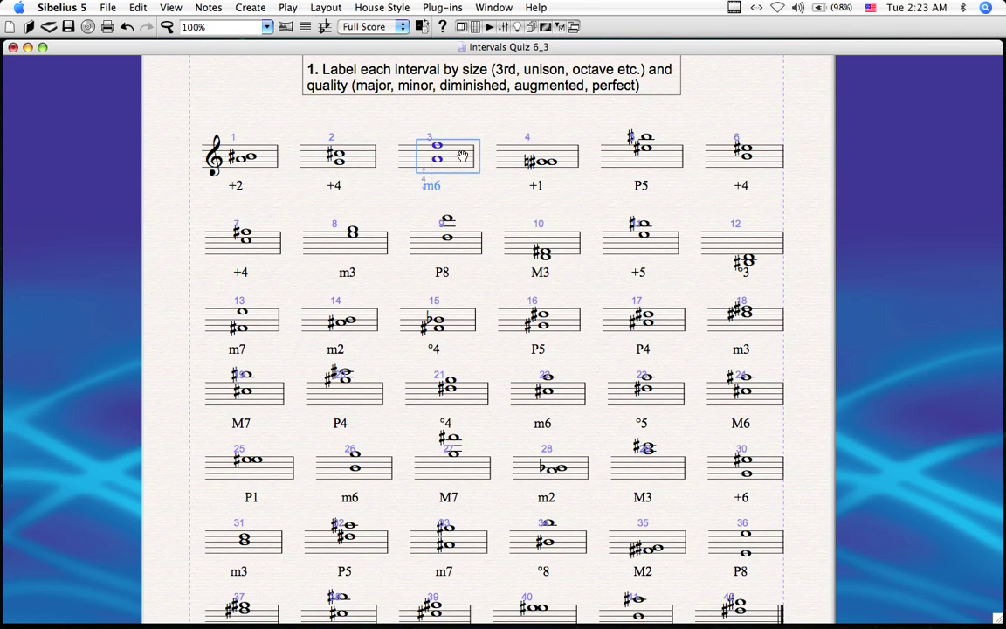
{"action": "left_click_drag", "start_coordinate": [515, 217], "coordinate": [495, 217]}
{"action": "left_click", "coordinate": [520, 159]}
{"action": "left_click_drag", "start_coordinate": [560, 206], "coordinate": [541, 167]}
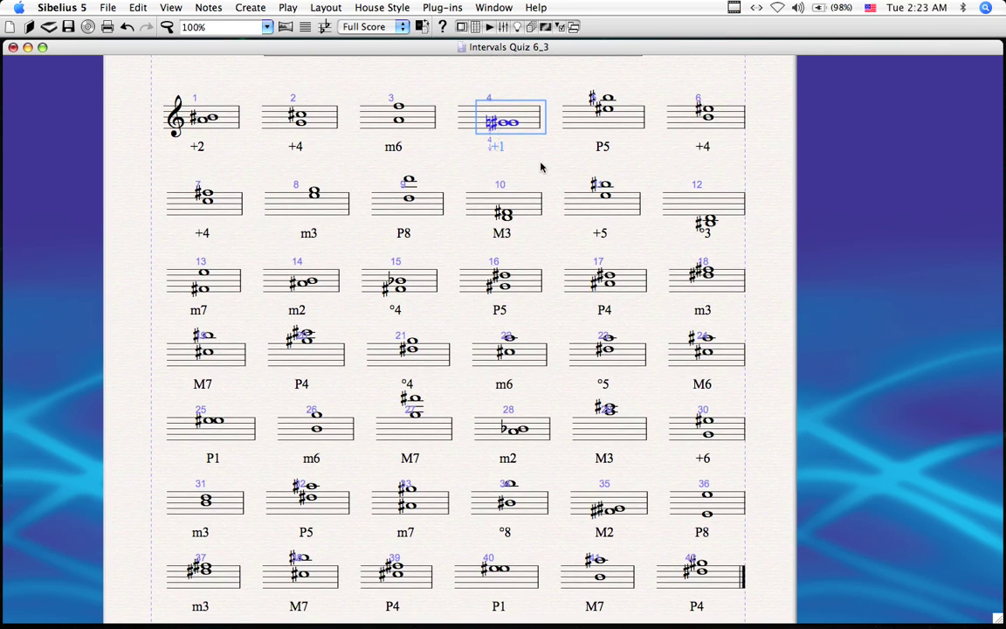
{"action": "scroll", "coordinate": [646, 155], "scroll_direction": "down", "scroll_amount": 2}
{"action": "key", "text": "Escape"}
- Drag bar 12's °3 label lower to clear the notes, then zoom out to 75%
{"action": "left_click_drag", "start_coordinate": [701, 202], "coordinate": [701, 208]}
{"action": "left_click_drag", "start_coordinate": [768, 240], "coordinate": [766, 227]}
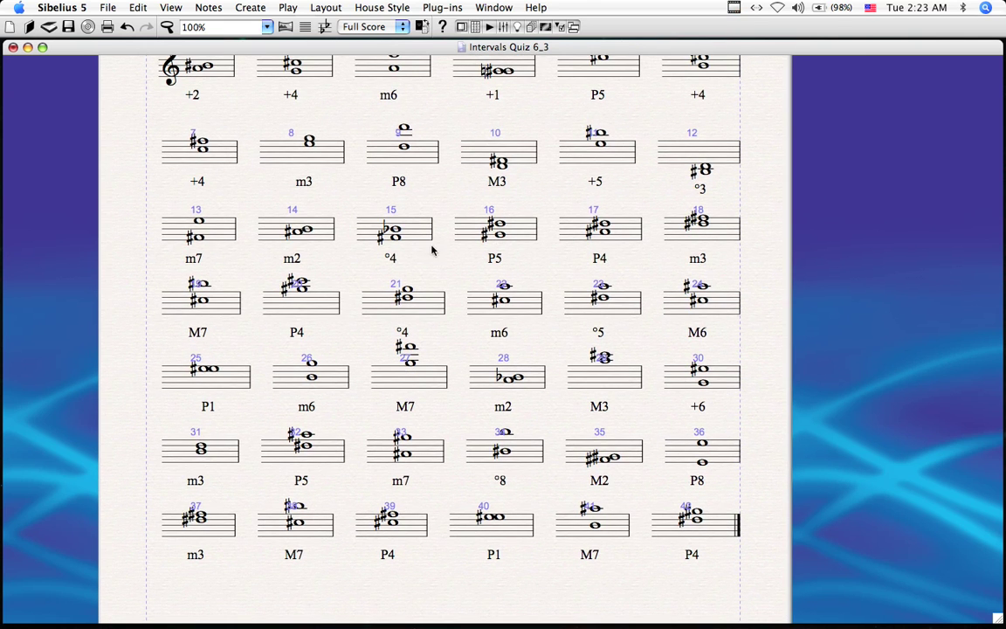
{"action": "left_click", "coordinate": [388, 255]}
{"action": "scroll", "coordinate": [444, 262], "scroll_direction": "down", "scroll_amount": 1}
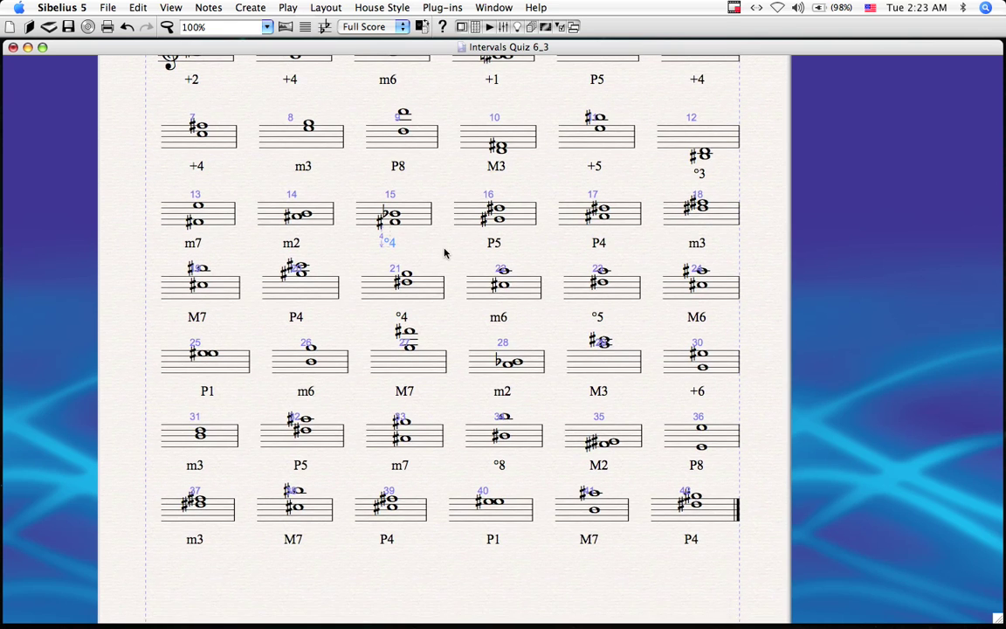
{"action": "scroll", "coordinate": [563, 233], "scroll_direction": "down", "scroll_amount": 5}
{"action": "scroll", "coordinate": [395, 494], "scroll_direction": "up", "scroll_amount": 4}
{"action": "scroll", "coordinate": [452, 153], "scroll_direction": "up", "scroll_amount": 3}
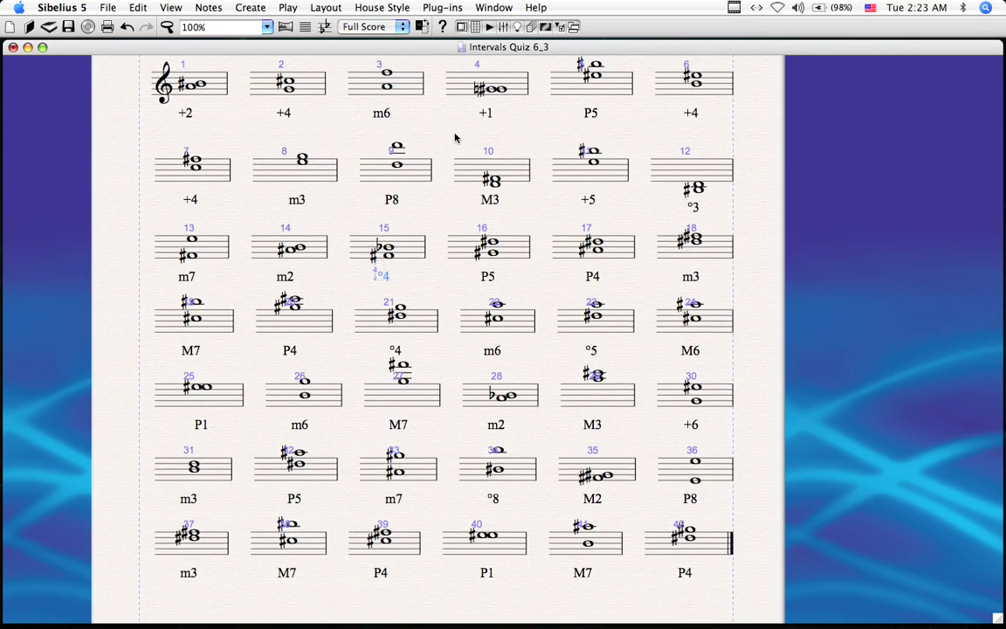
{"action": "key", "text": "Escape"}
{"action": "key", "text": "super+minus"}
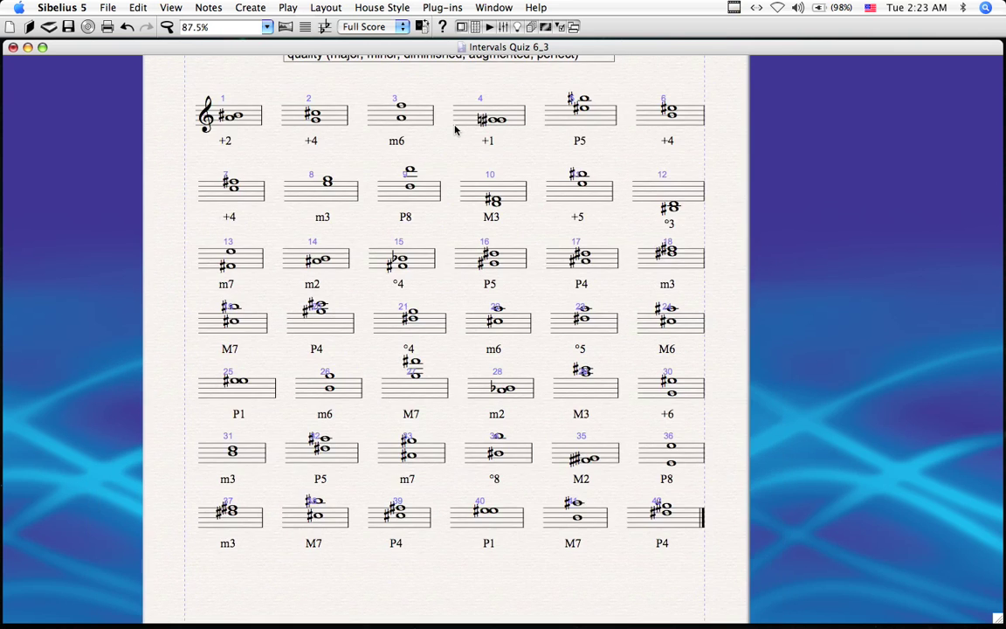
{"action": "scroll", "coordinate": [467, 175], "scroll_direction": "up", "scroll_amount": 3}
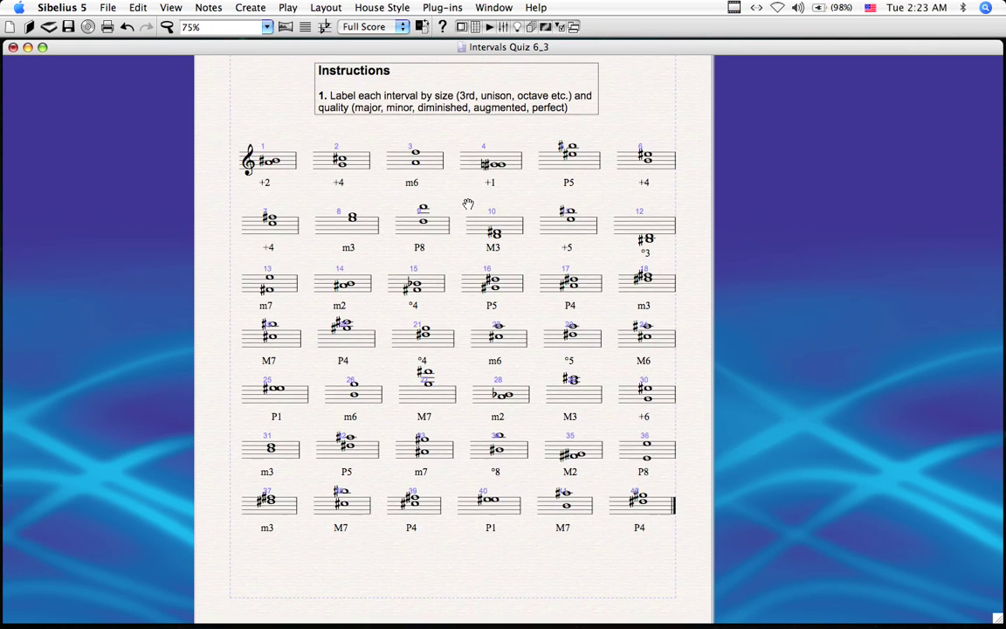
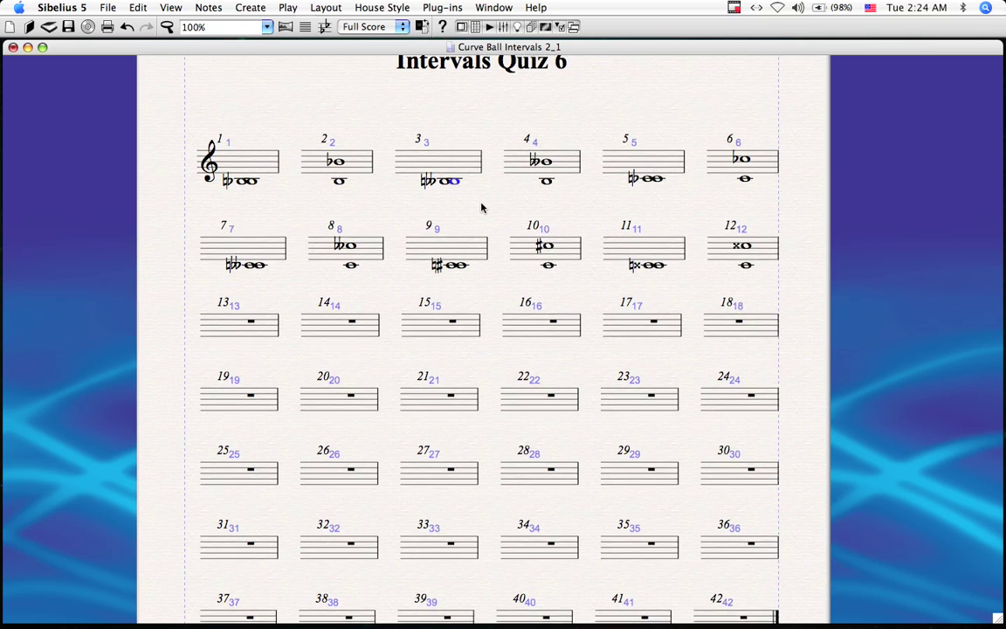
- Run Analyze Harmonic Intervals on bar 3, which labels its interval a diminished unison (°1)
{"action": "left_click", "coordinate": [456, 175]}
{"action": "left_click", "coordinate": [447, 8]}
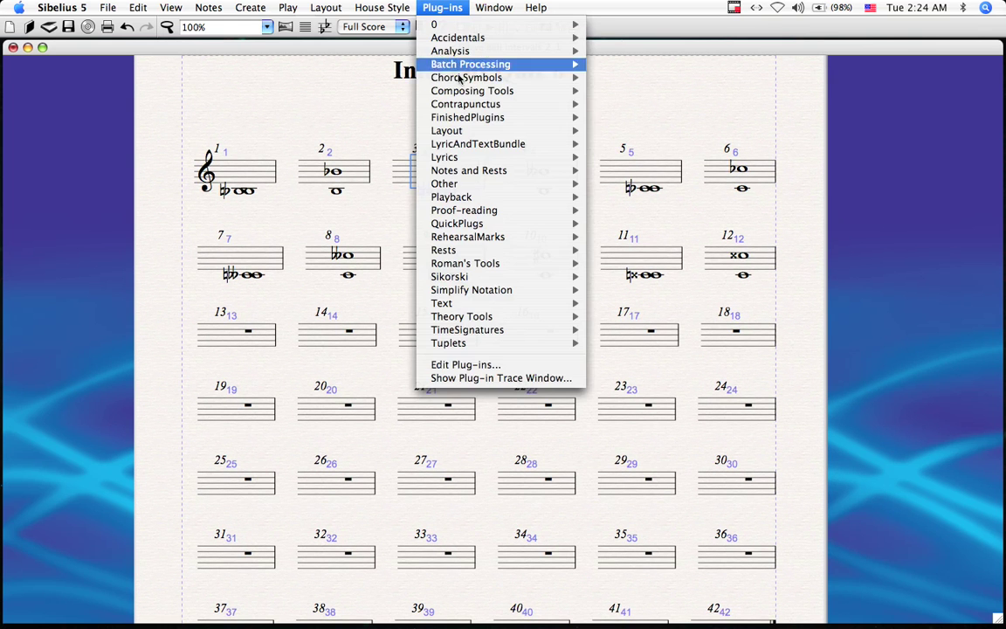
{"action": "mouse_move", "coordinate": [489, 117]}
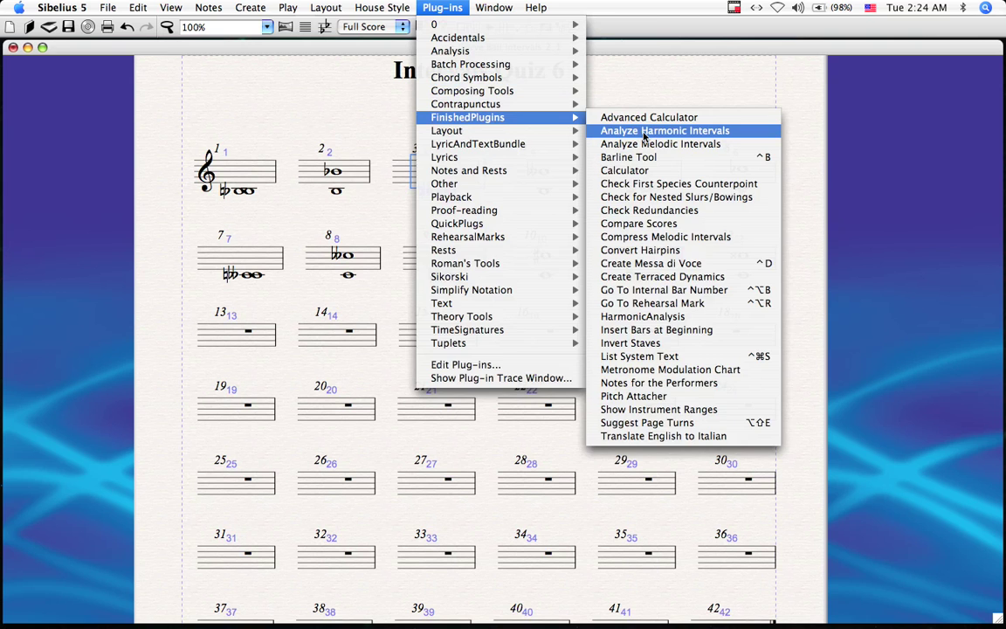
{"action": "left_click", "coordinate": [643, 131]}
{"action": "left_click", "coordinate": [644, 215]}
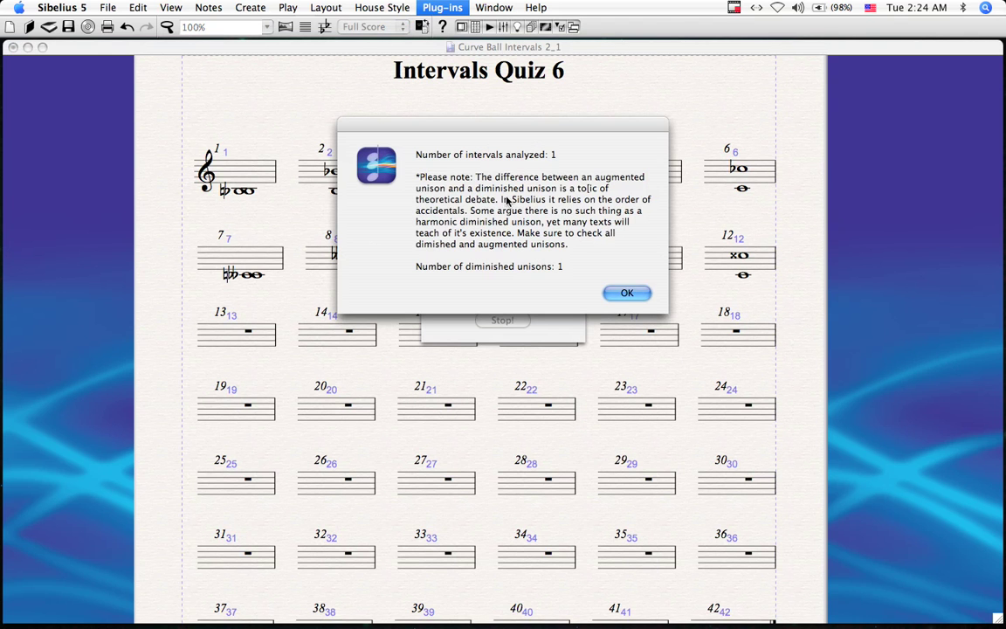
{"action": "left_click_drag", "start_coordinate": [489, 124], "coordinate": [626, 185]}
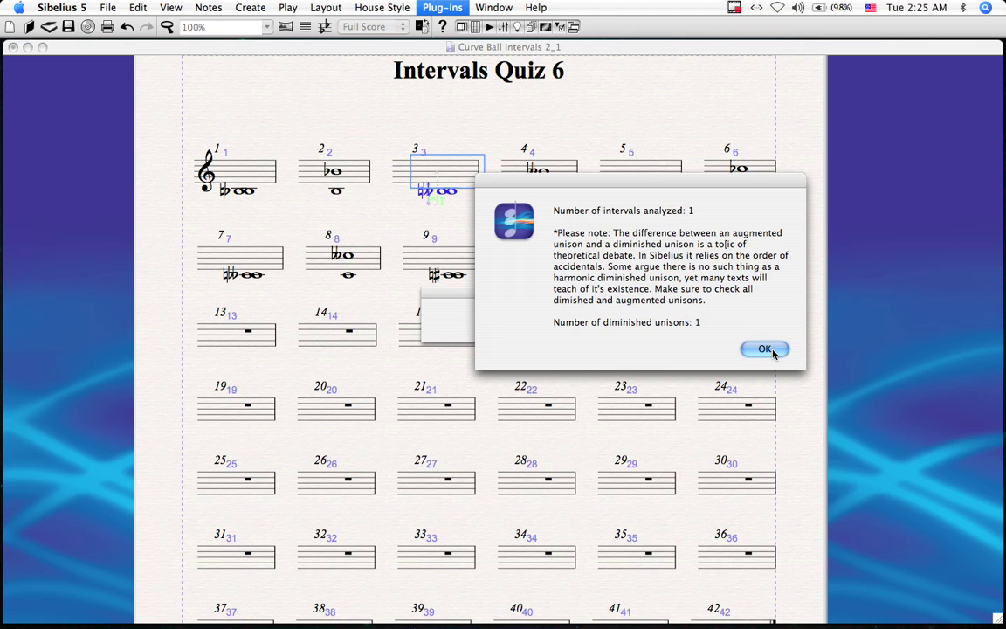
{"action": "left_click", "coordinate": [765, 349]}
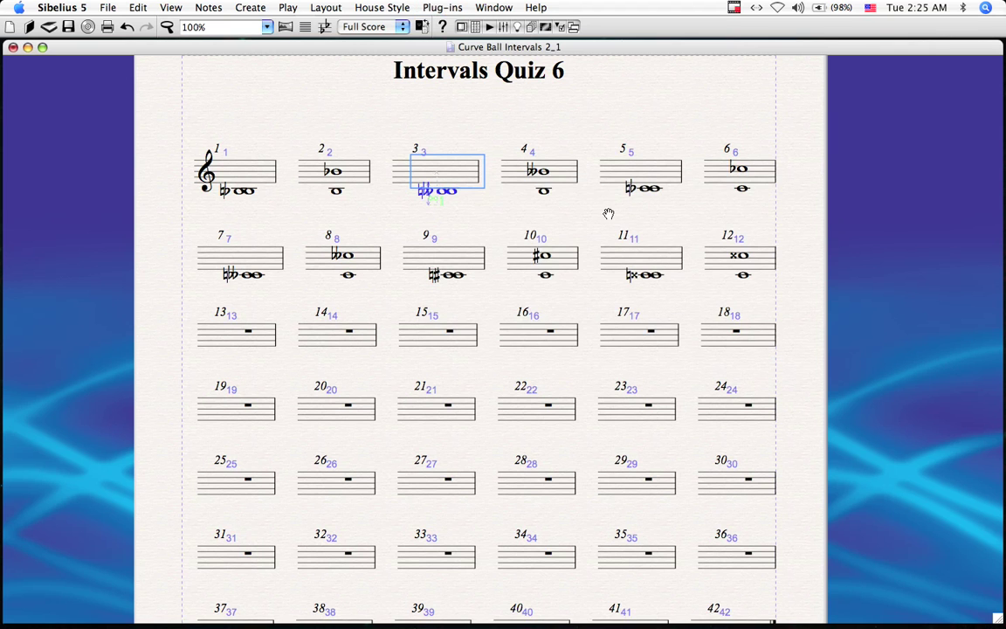
- Deselect, then inspect the lower and neighbouring notes of bar 3's interval
{"action": "key", "text": "Escape"}
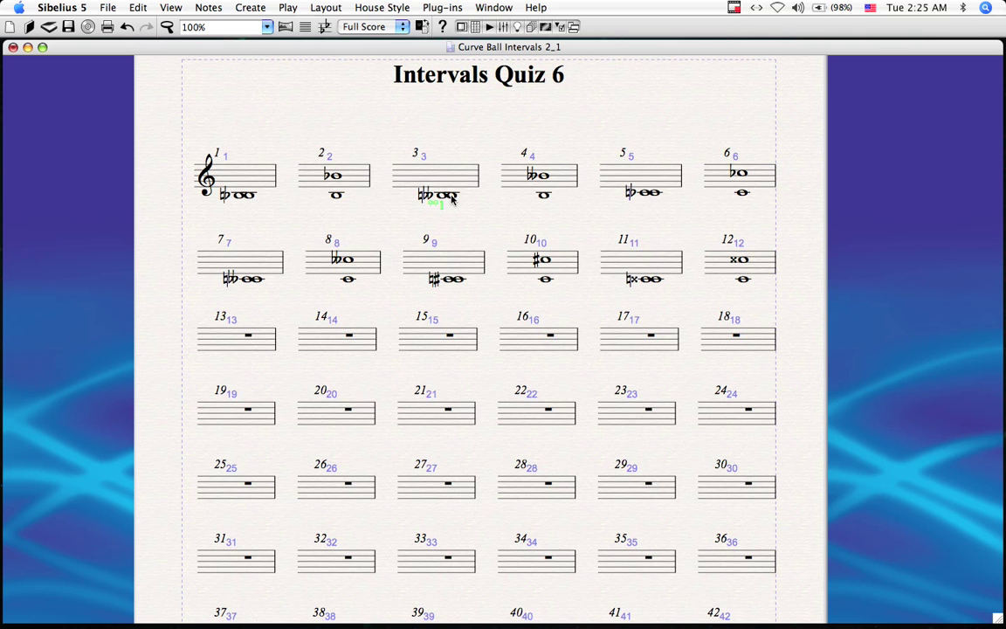
{"action": "scroll", "coordinate": [468, 141], "scroll_direction": "up", "scroll_amount": 1}
{"action": "scroll", "coordinate": [469, 142], "scroll_direction": "right", "scroll_amount": 1}
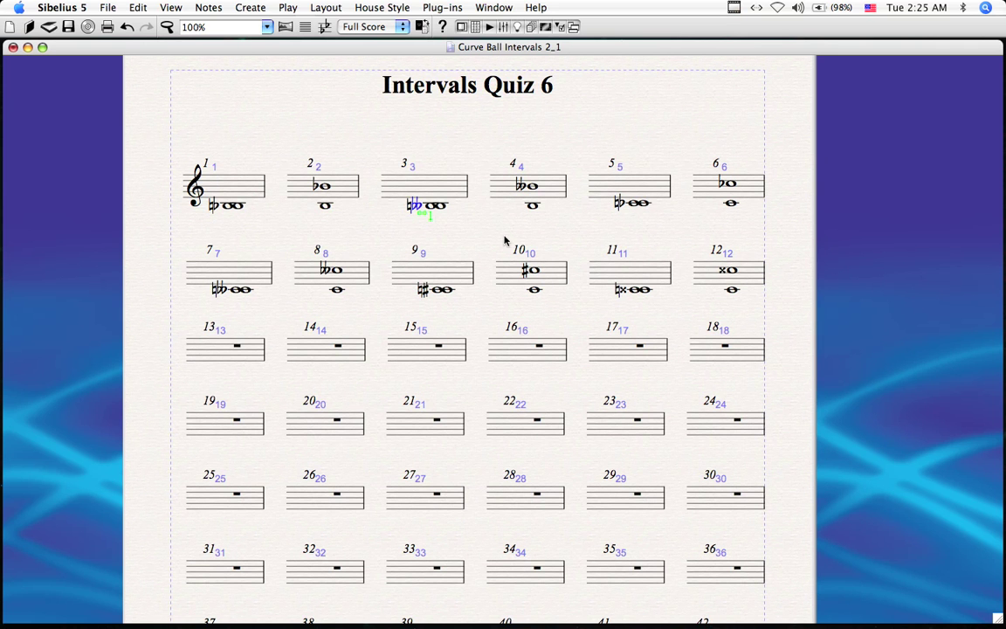
{"action": "scroll", "coordinate": [443, 228], "scroll_direction": "up", "scroll_amount": 1}
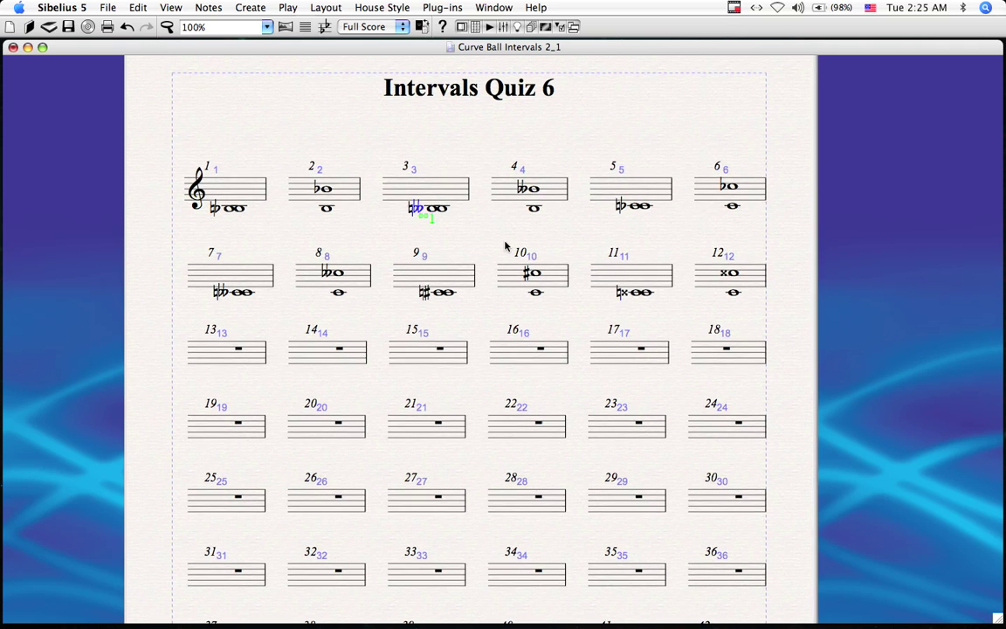
{"action": "left_click", "coordinate": [410, 215]}
{"action": "scroll", "coordinate": [458, 234], "scroll_direction": "up", "scroll_amount": 1}
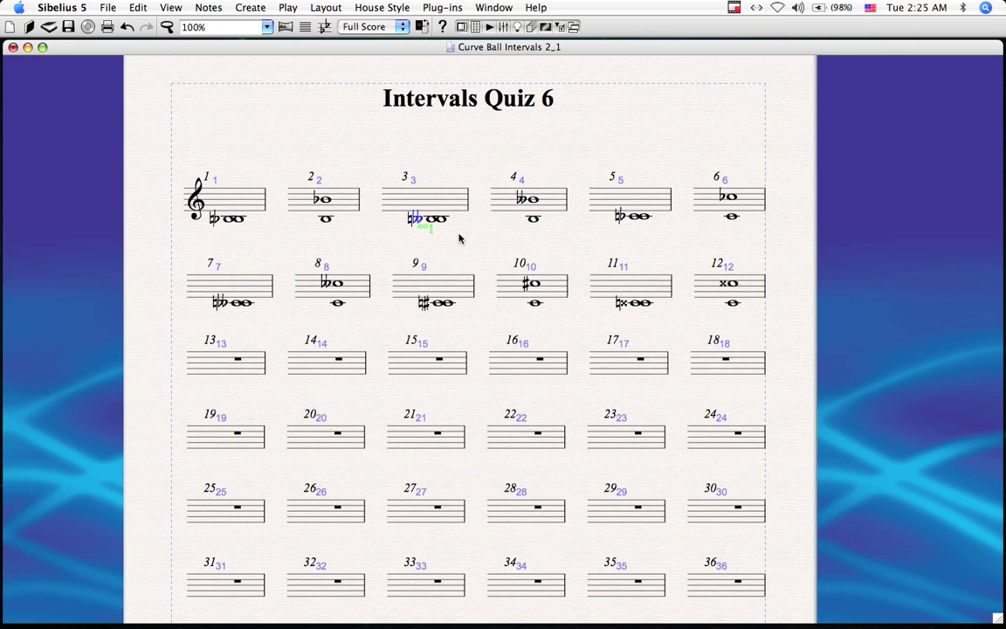
{"action": "scroll", "coordinate": [447, 244], "scroll_direction": "up", "scroll_amount": 1}
{"action": "scroll", "coordinate": [443, 262], "scroll_direction": "right", "scroll_amount": 2}
{"action": "scroll", "coordinate": [443, 262], "scroll_direction": "up", "scroll_amount": 1}
{"action": "scroll", "coordinate": [443, 261], "scroll_direction": "right", "scroll_amount": 2}
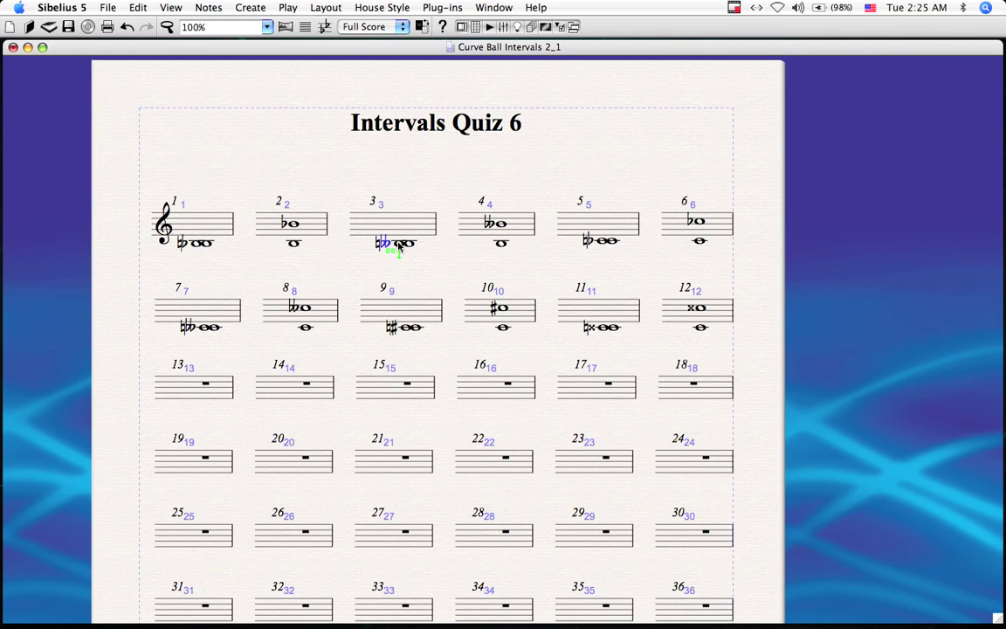
{"action": "left_click", "coordinate": [399, 244]}
- Undo the green °1 test label under bar 3
{"action": "scroll", "coordinate": [413, 267], "scroll_direction": "right", "scroll_amount": 2}
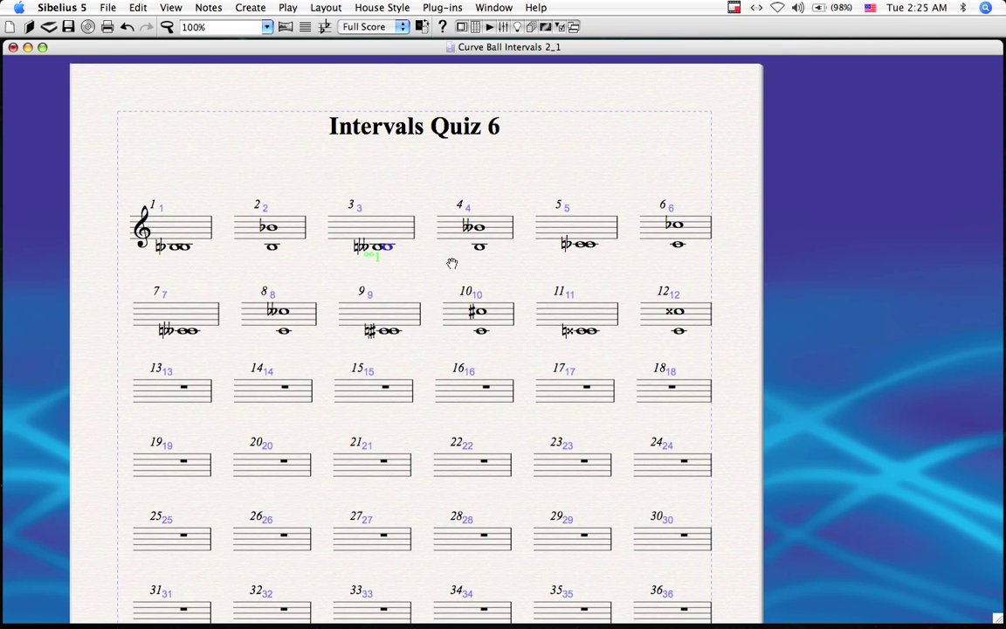
{"action": "scroll", "coordinate": [436, 258], "scroll_direction": "down", "scroll_amount": 1}
{"action": "scroll", "coordinate": [435, 258], "scroll_direction": "right", "scroll_amount": 2}
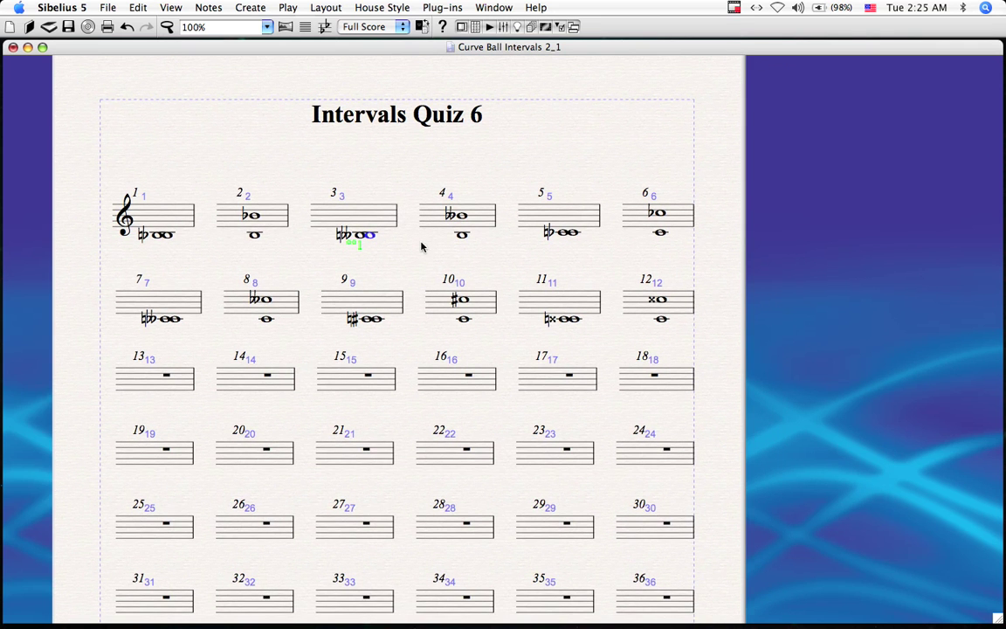
{"action": "scroll", "coordinate": [421, 247], "scroll_direction": "down", "scroll_amount": 1}
{"action": "scroll", "coordinate": [421, 247], "scroll_direction": "right", "scroll_amount": 1}
{"action": "scroll", "coordinate": [402, 256], "scroll_direction": "up", "scroll_amount": 1}
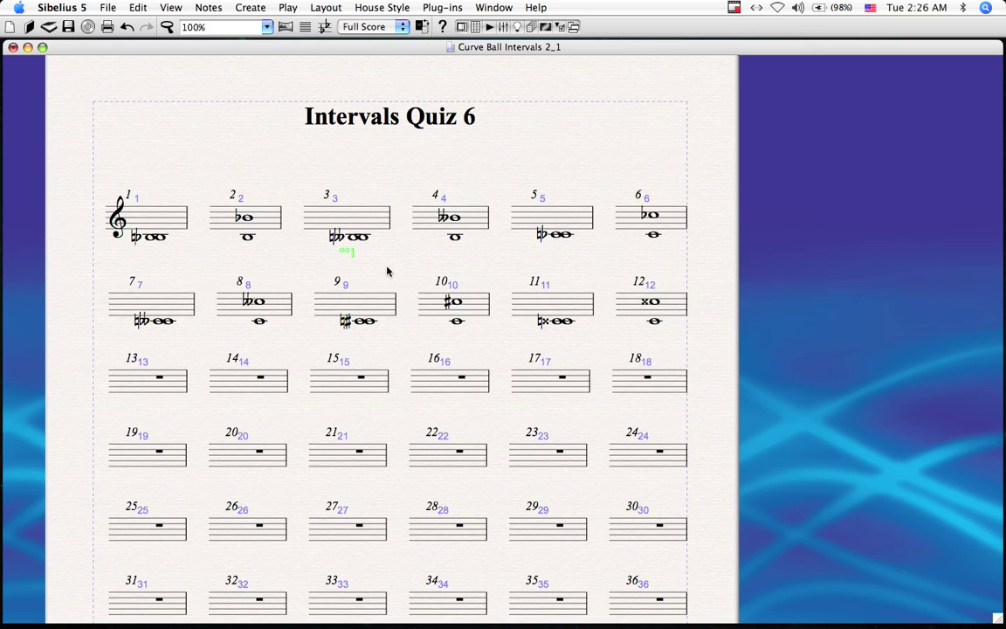
{"action": "key", "text": "super+z"}
{"action": "key", "text": "super+z"}
{"action": "key", "text": "super+z"}
{"action": "key", "text": "super+z"}
{"action": "key", "text": "super+z"}
{"action": "key", "text": "super+z"}
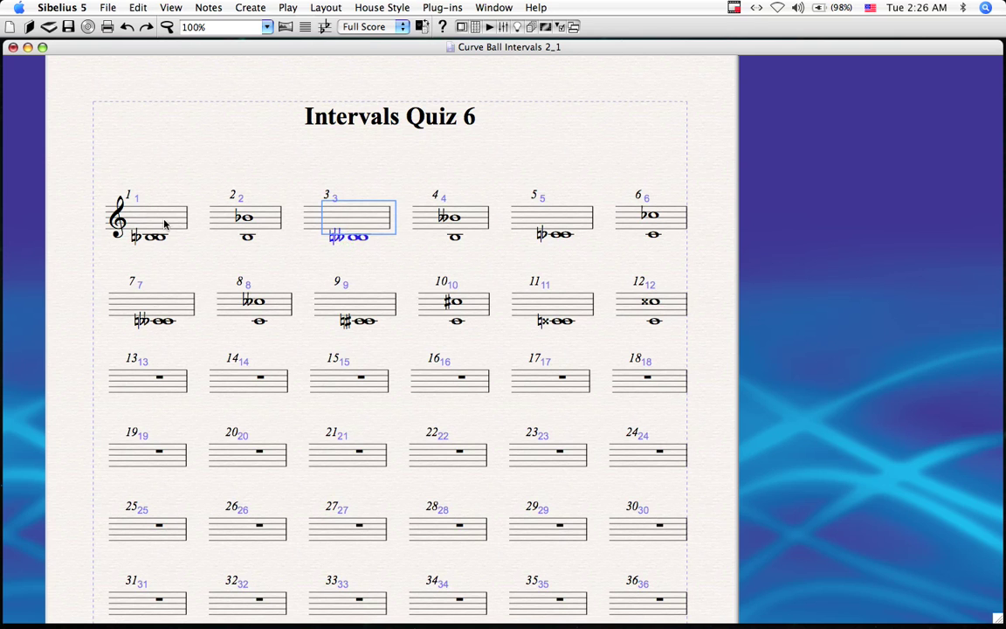
- Select bars 1–12 and run Analyze Harmonic Intervals, labelling every interval from °1 to ++8
{"action": "left_click", "coordinate": [654, 289], "text": "shift"}
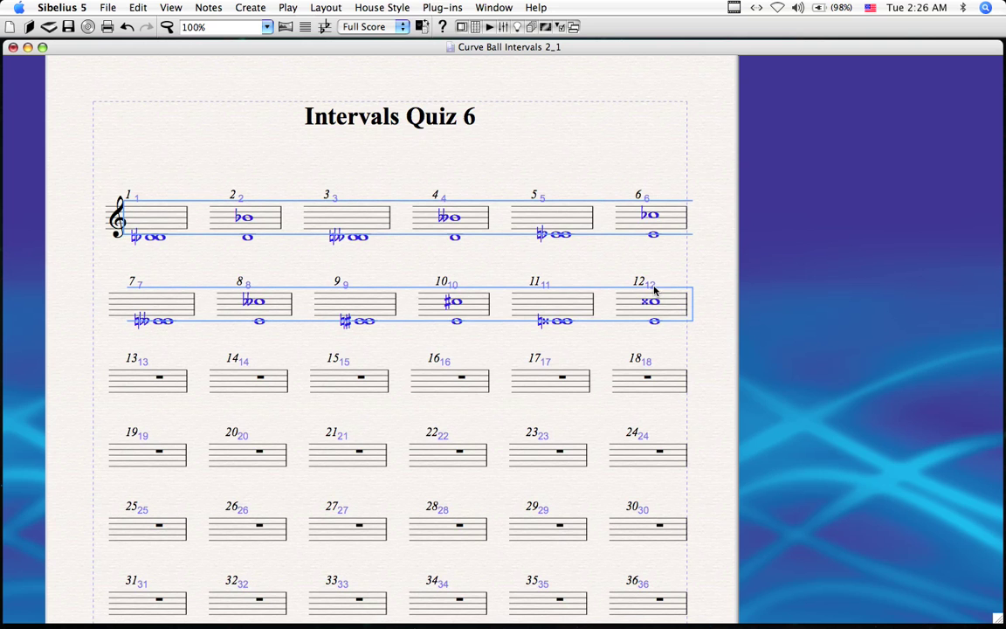
{"action": "left_click", "coordinate": [442, 7]}
{"action": "mouse_move", "coordinate": [541, 119]}
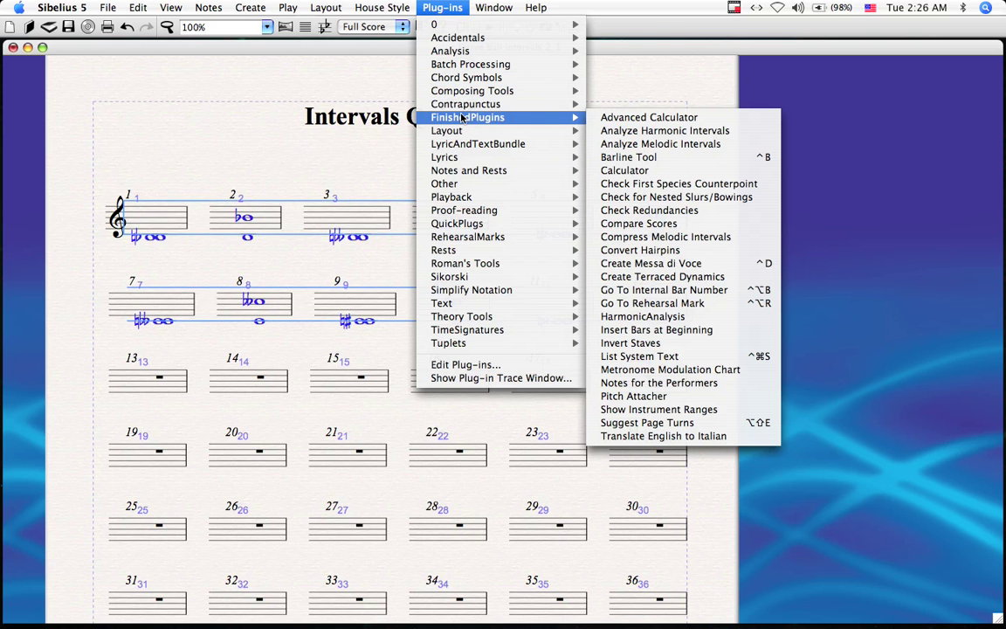
{"action": "left_click", "coordinate": [706, 131]}
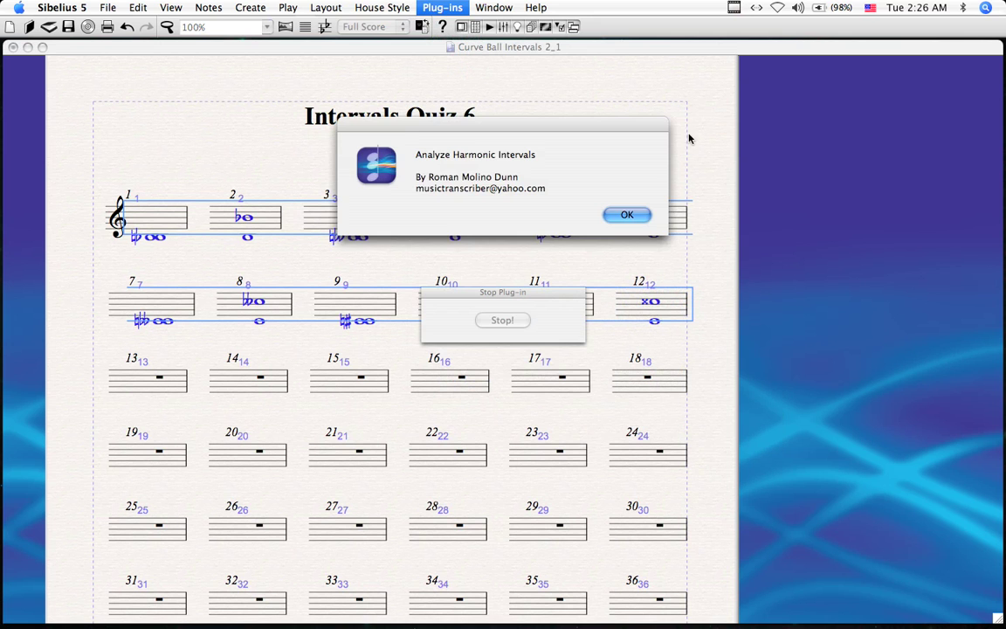
{"action": "left_click", "coordinate": [638, 217]}
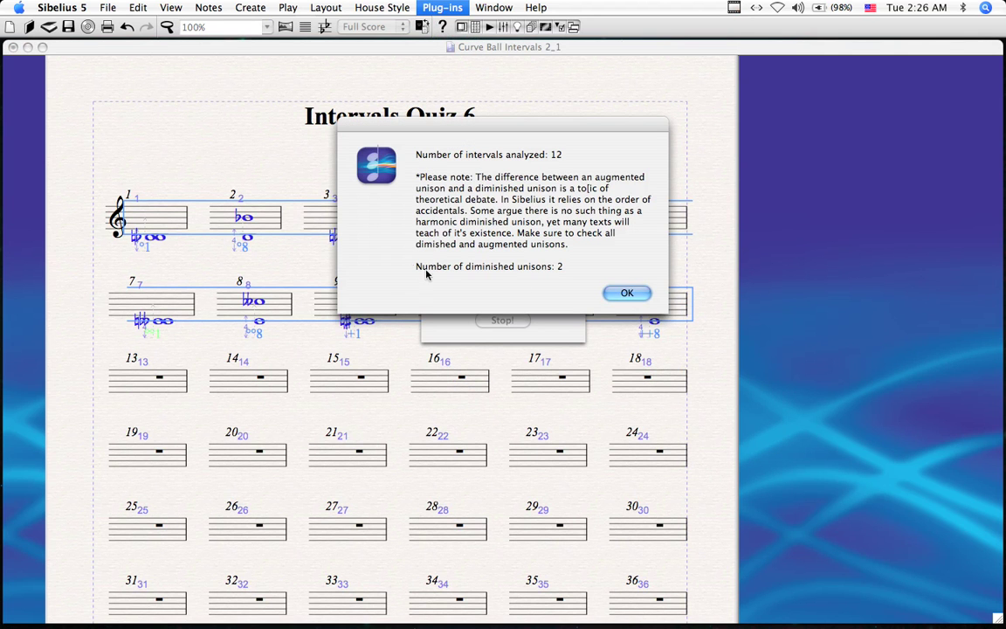
{"action": "left_click", "coordinate": [625, 293]}
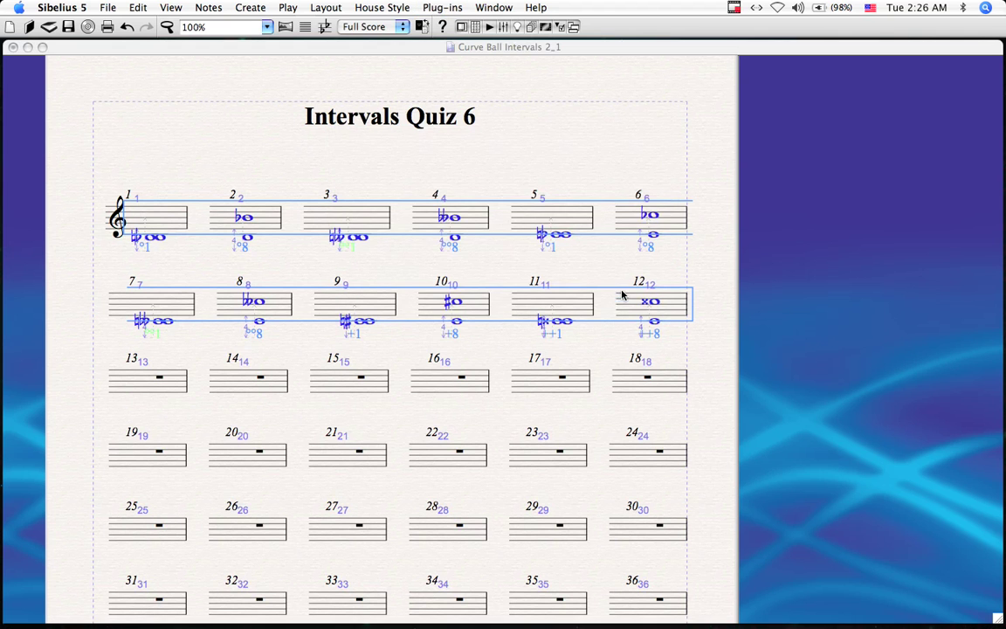
{"action": "key", "text": "Escape"}
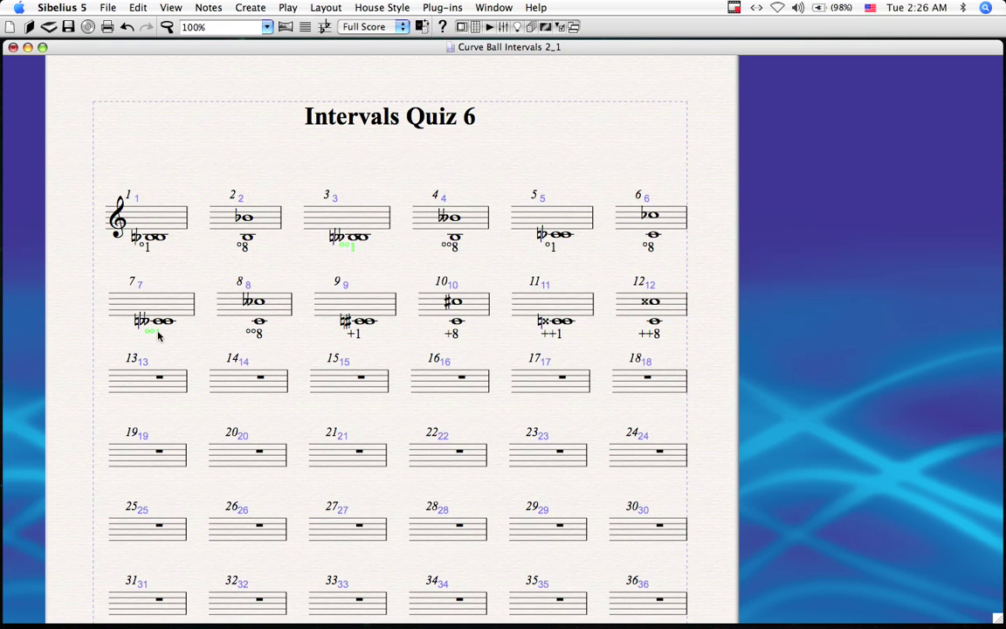
{"action": "scroll", "coordinate": [215, 267], "scroll_direction": "left", "scroll_amount": 2}
{"action": "scroll", "coordinate": [216, 267], "scroll_direction": "down", "scroll_amount": 1}
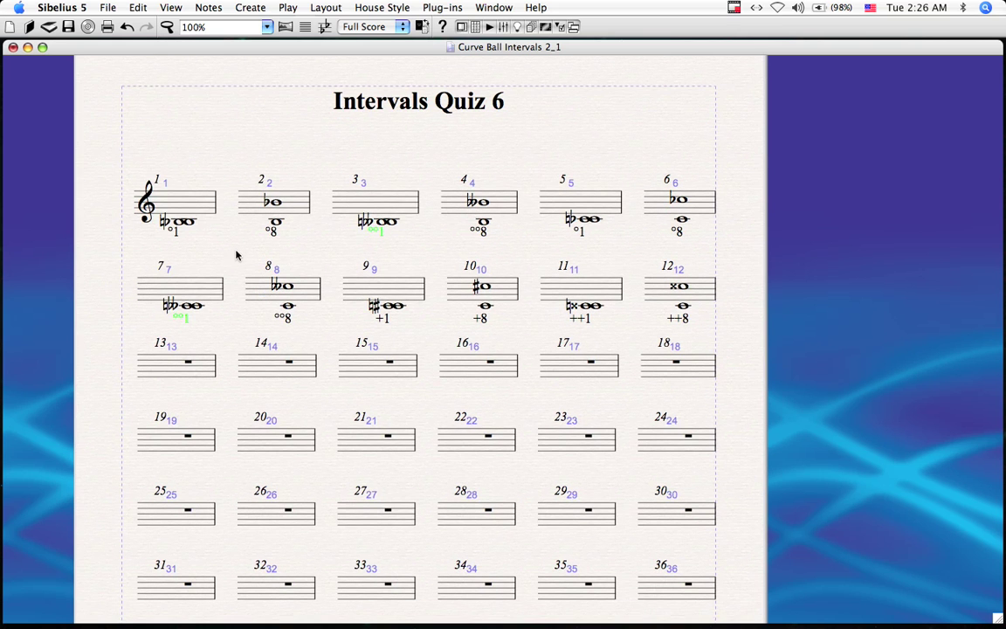
{"action": "left_click", "coordinate": [171, 303]}
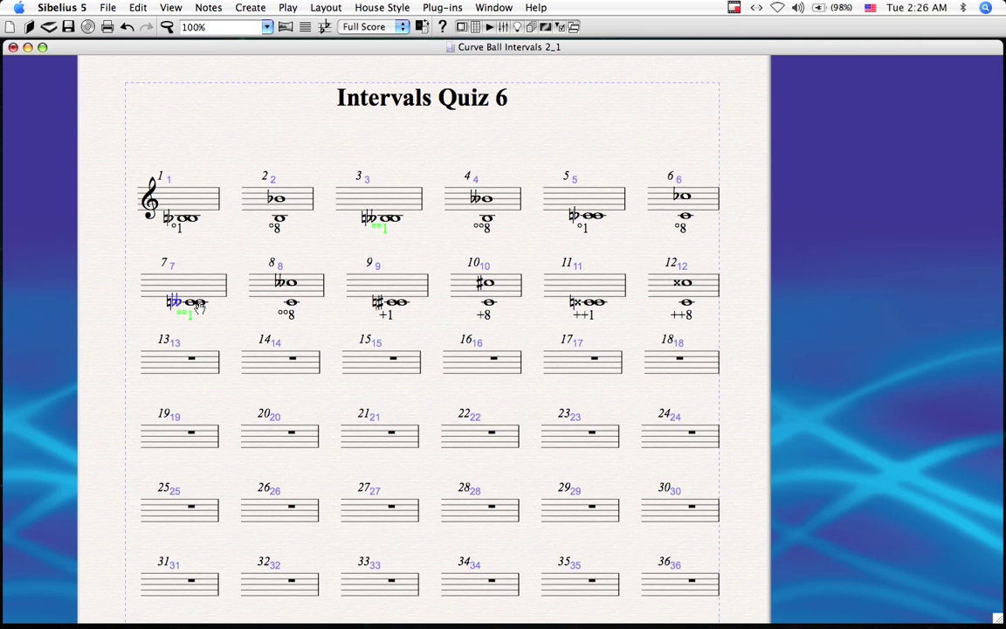
{"action": "scroll", "coordinate": [200, 303], "scroll_direction": "right", "scroll_amount": 4}
{"action": "scroll", "coordinate": [200, 303], "scroll_direction": "up", "scroll_amount": 2}
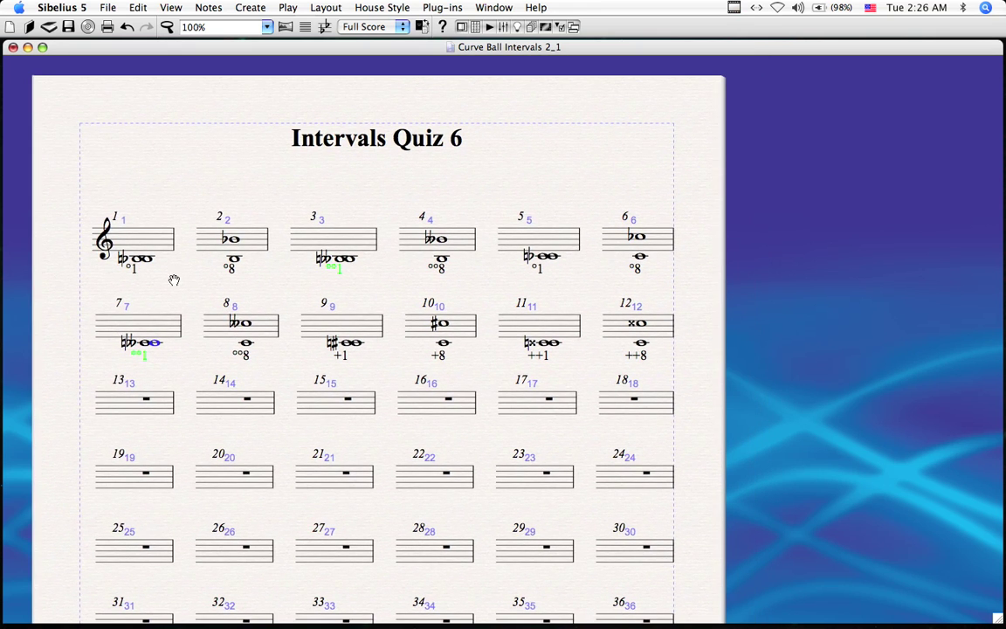
{"action": "scroll", "coordinate": [262, 301], "scroll_direction": "down", "scroll_amount": 2}
{"action": "scroll", "coordinate": [261, 301], "scroll_direction": "right", "scroll_amount": 1}
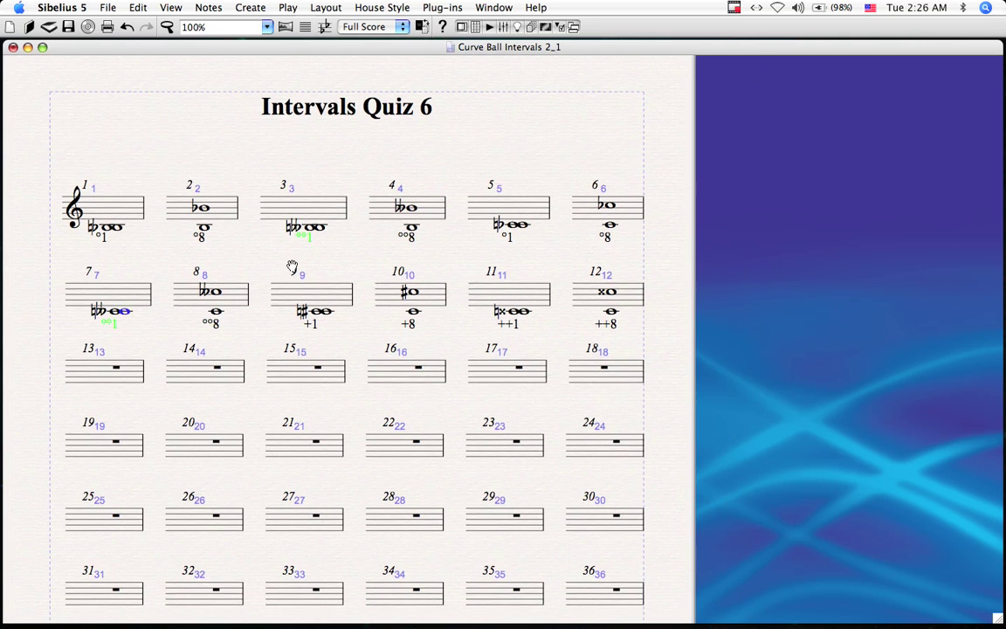
{"action": "left_click", "coordinate": [407, 230]}
{"action": "left_click_drag", "start_coordinate": [453, 256], "coordinate": [418, 207]}
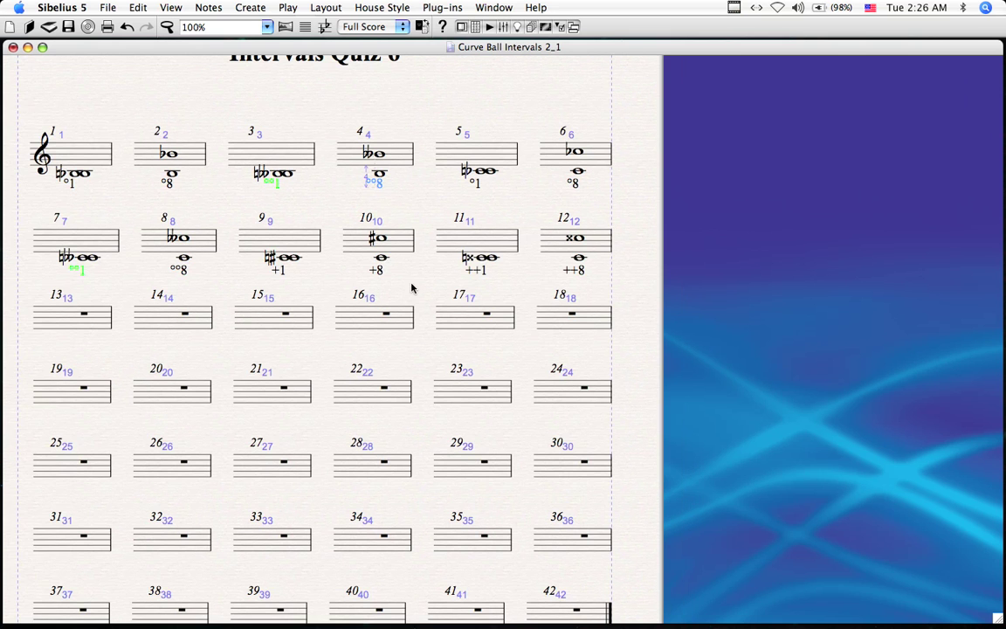
{"action": "scroll", "coordinate": [419, 281], "scroll_direction": "right", "scroll_amount": 2}
{"action": "scroll", "coordinate": [472, 287], "scroll_direction": "right", "scroll_amount": 1}
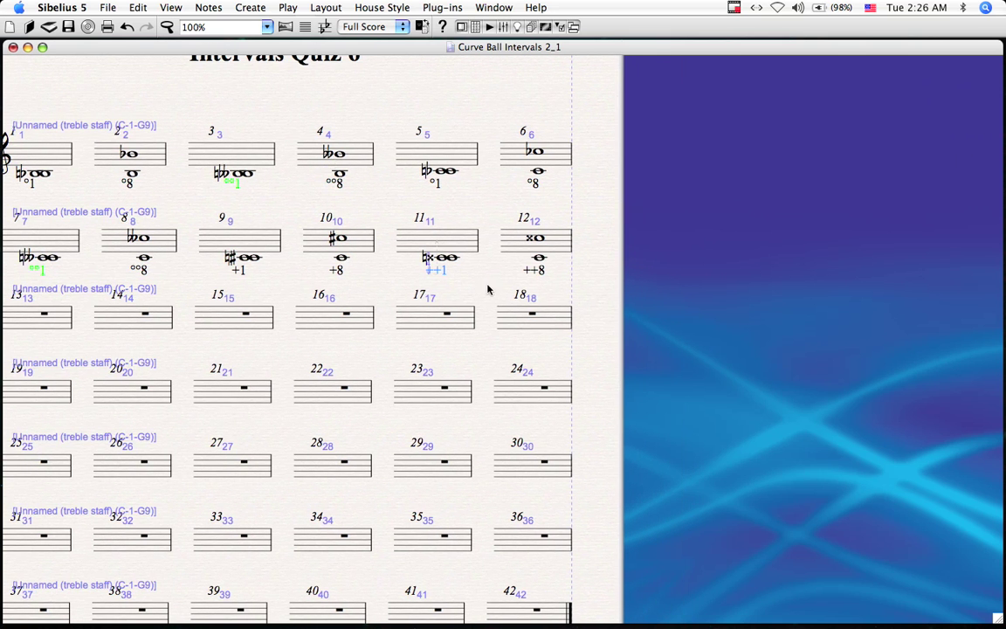
{"action": "left_click", "coordinate": [538, 271]}
{"action": "scroll", "coordinate": [472, 199], "scroll_direction": "left", "scroll_amount": 3}
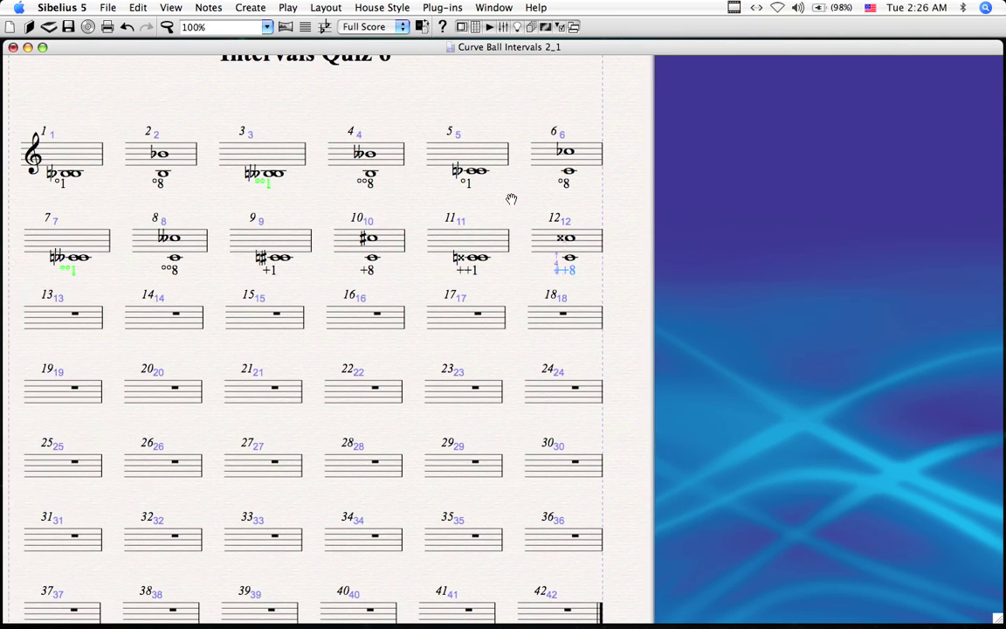
{"action": "left_click_drag", "start_coordinate": [300, 151], "coordinate": [303, 198]}
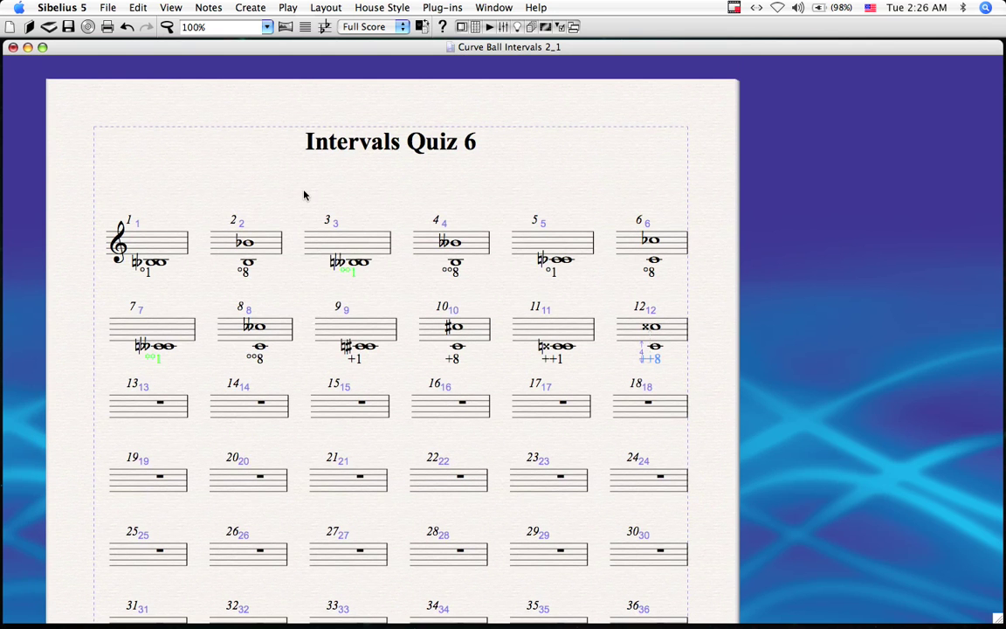
{"action": "left_click_drag", "start_coordinate": [304, 194], "coordinate": [303, 168]}
{"action": "left_click_drag", "start_coordinate": [305, 266], "coordinate": [289, 231]}
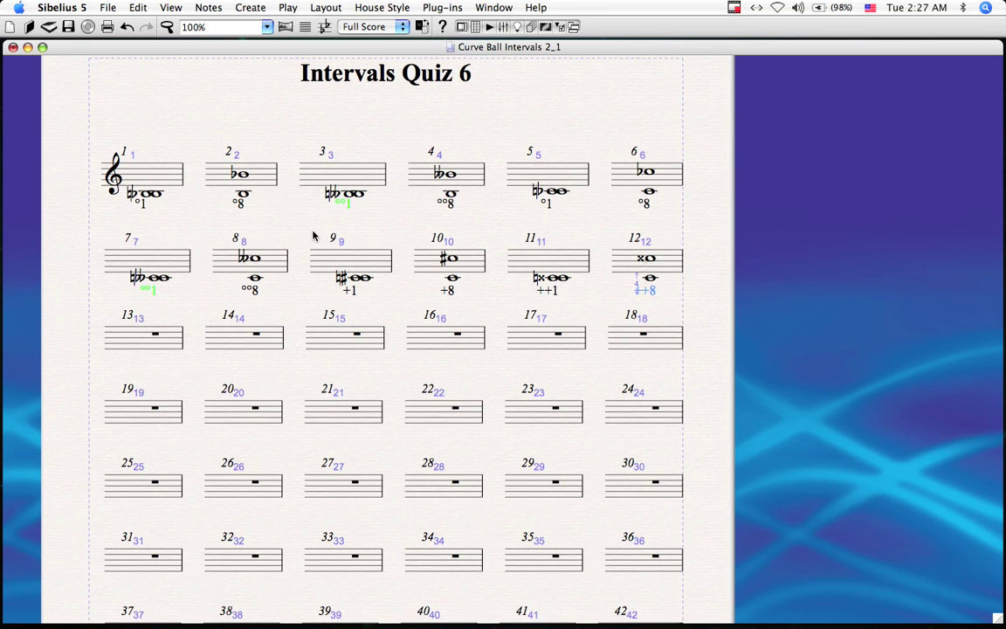
{"action": "left_click_drag", "start_coordinate": [343, 227], "coordinate": [349, 265]}
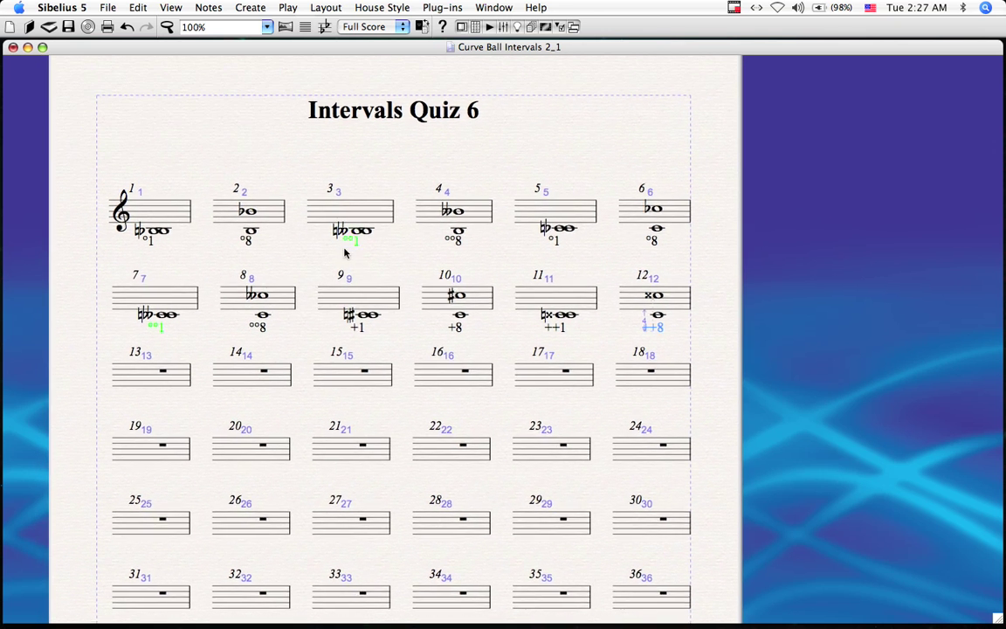
{"action": "left_click_drag", "start_coordinate": [305, 171], "coordinate": [378, 194]}
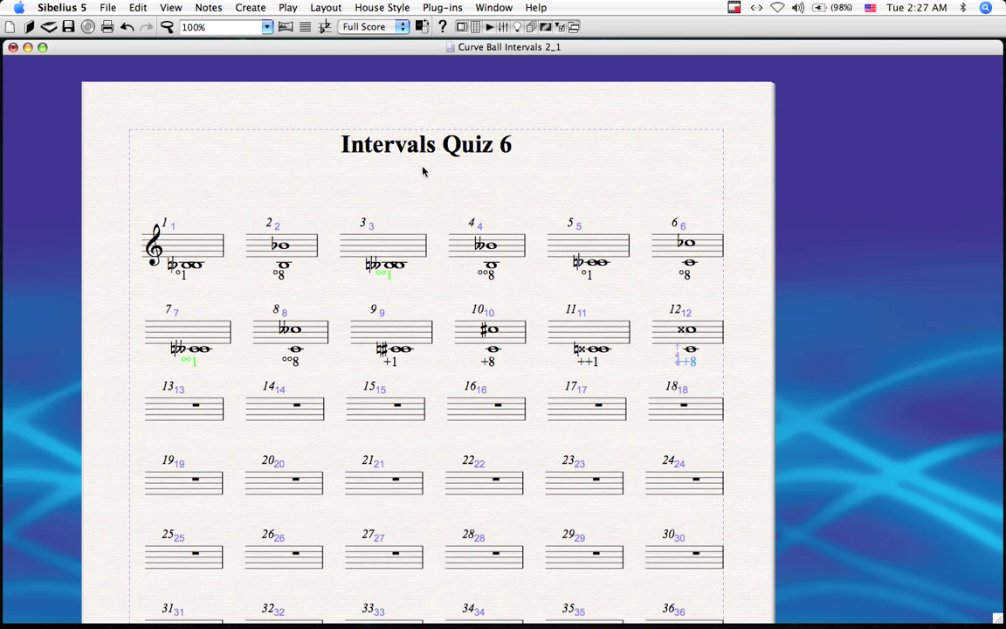
{"action": "scroll", "coordinate": [431, 172], "scroll_direction": "up", "scroll_amount": 2}
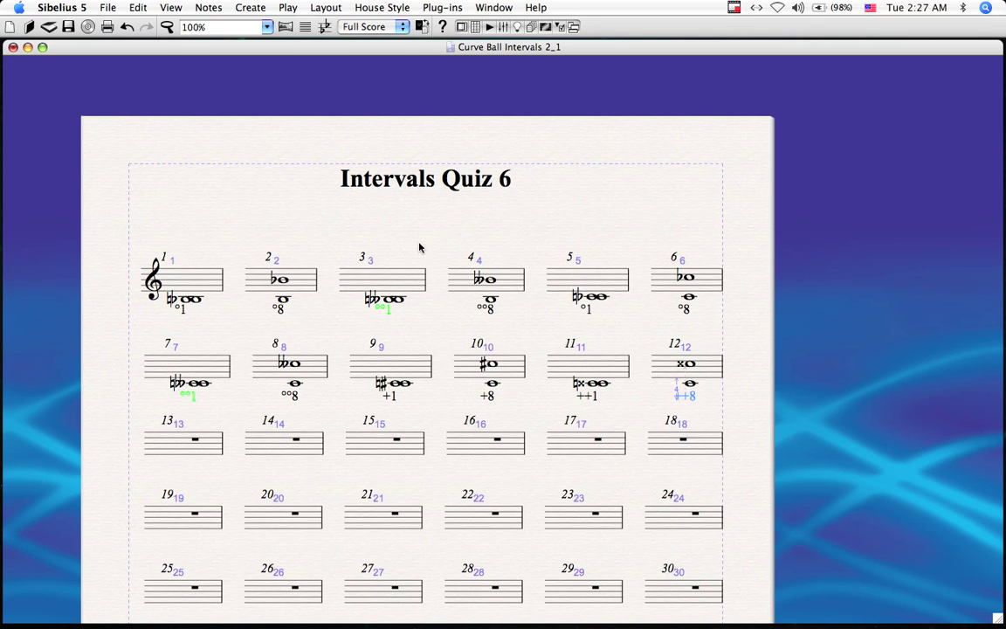
{"action": "left_click", "coordinate": [416, 177]}
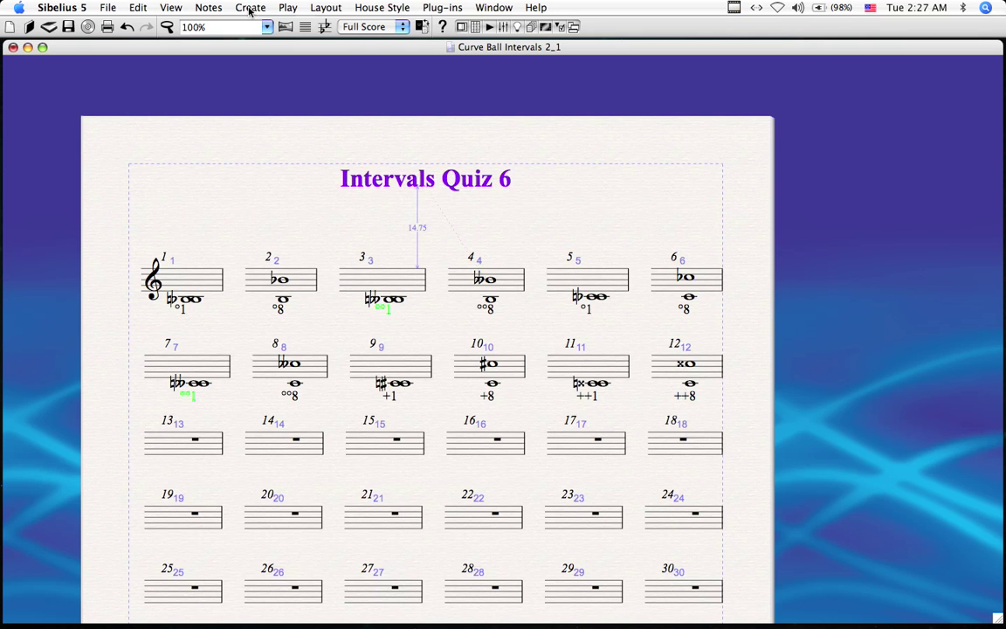
- Edit the Intervals Quiz 6 title, add a second line, and type the contact e-mail address
{"action": "left_click", "coordinate": [250, 7]}
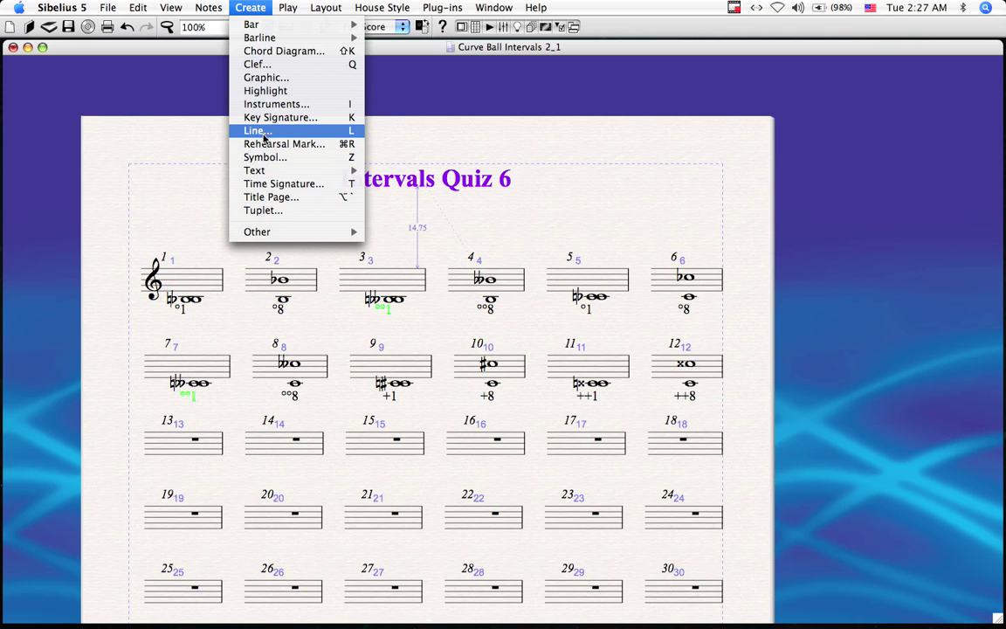
{"action": "mouse_move", "coordinate": [288, 170]}
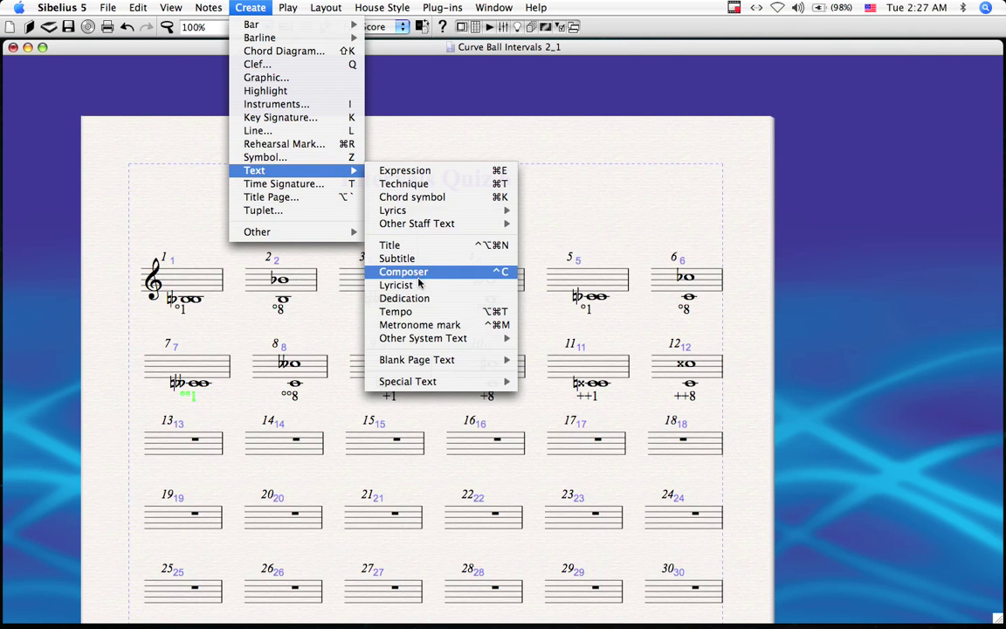
{"action": "left_click", "coordinate": [406, 218]}
{"action": "left_click", "coordinate": [405, 220]}
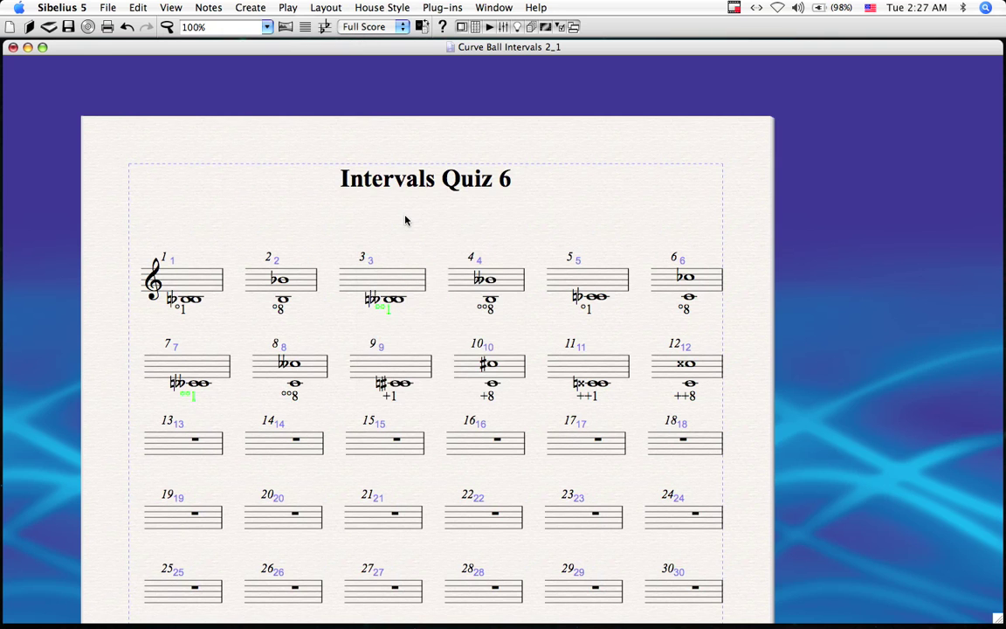
{"action": "double_click", "coordinate": [495, 192]}
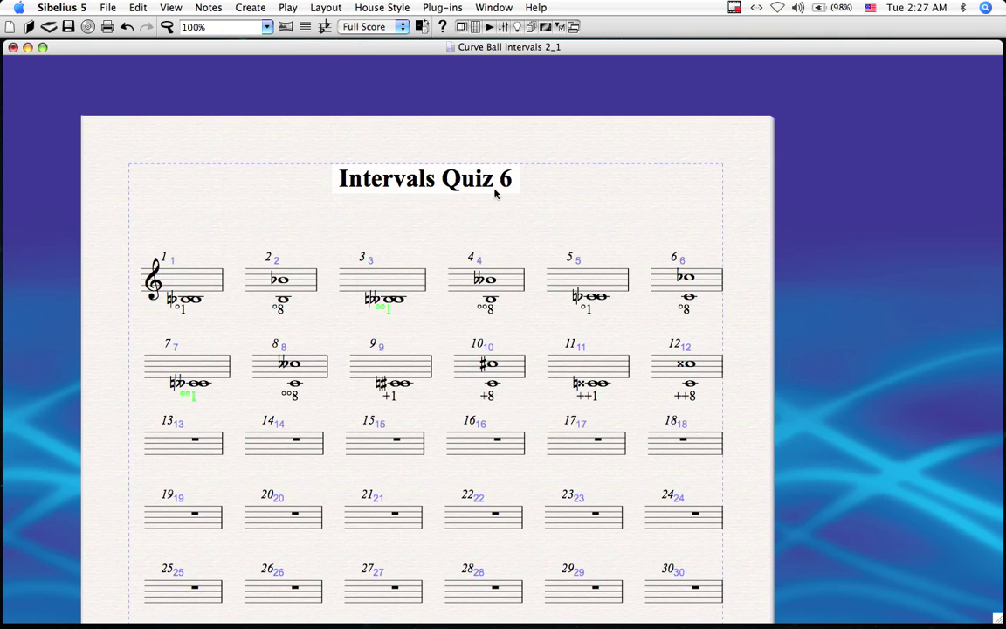
{"action": "key", "text": "Return"}
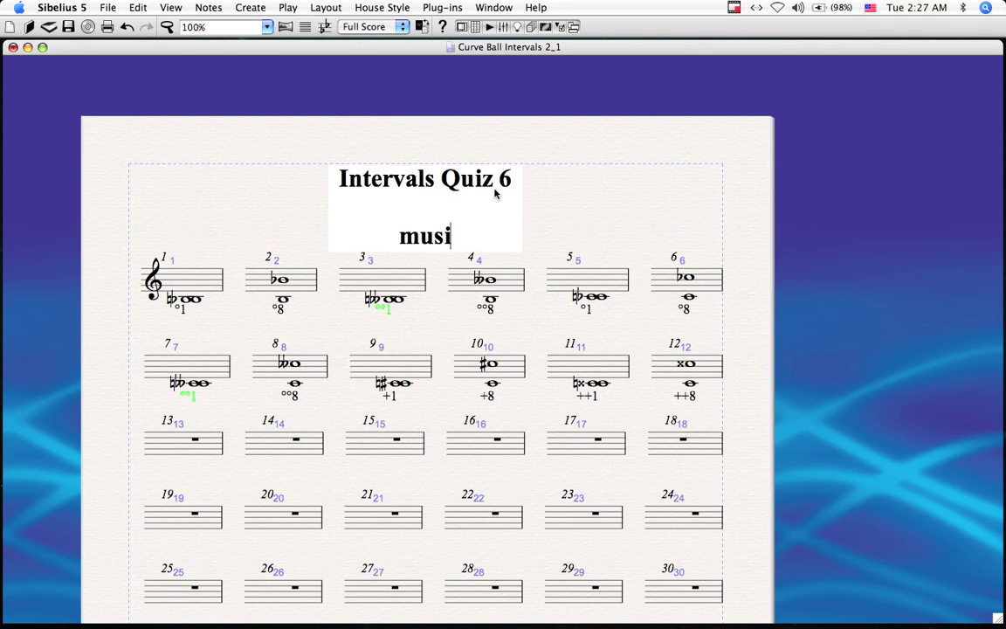
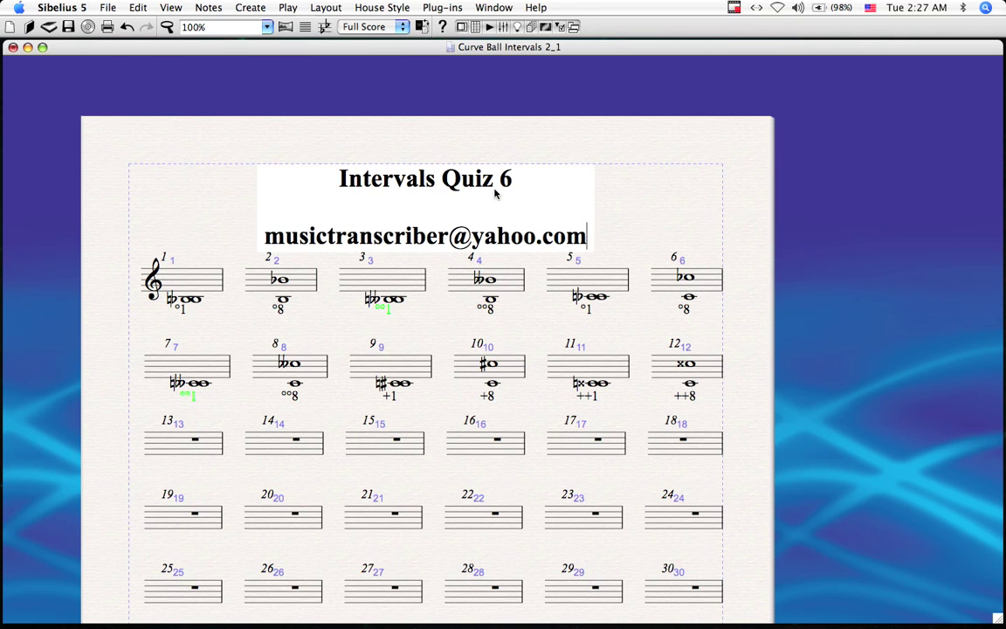